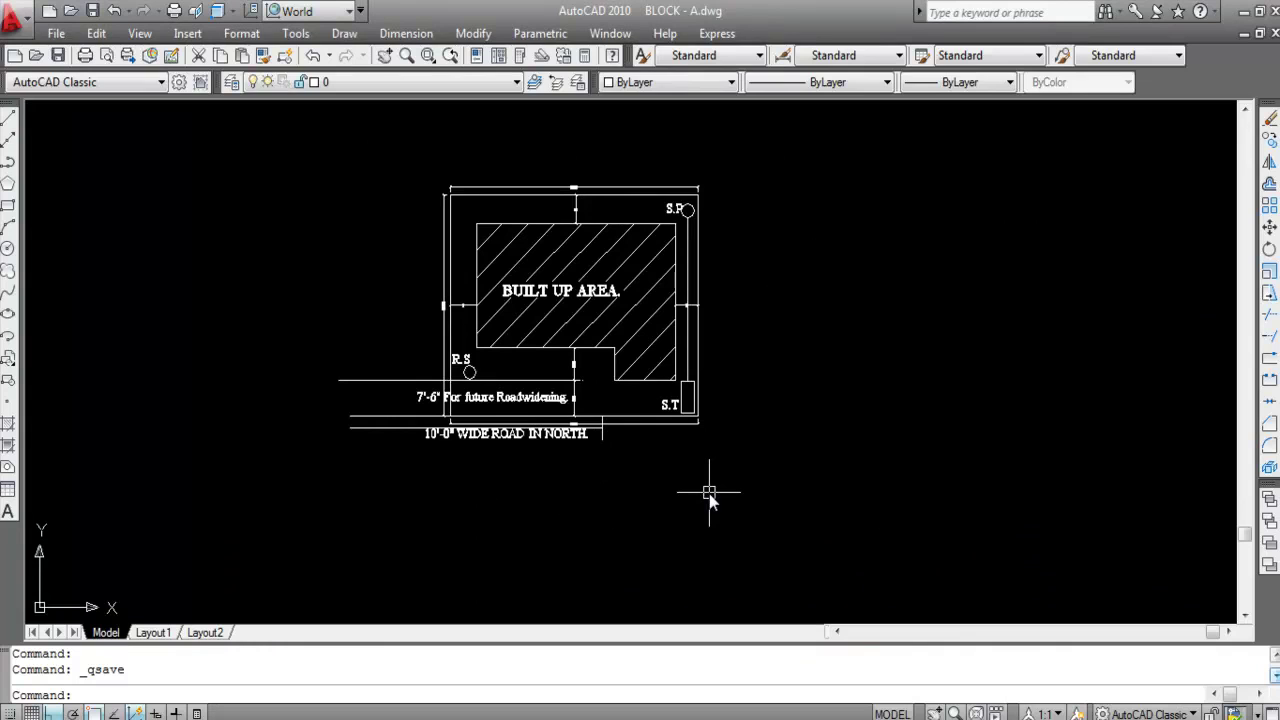
- Mirror the entire site plan across a vertical line to its right, keeping the original
{"action": "type", "text": "MI"}
{"action": "key", "text": "Return"}
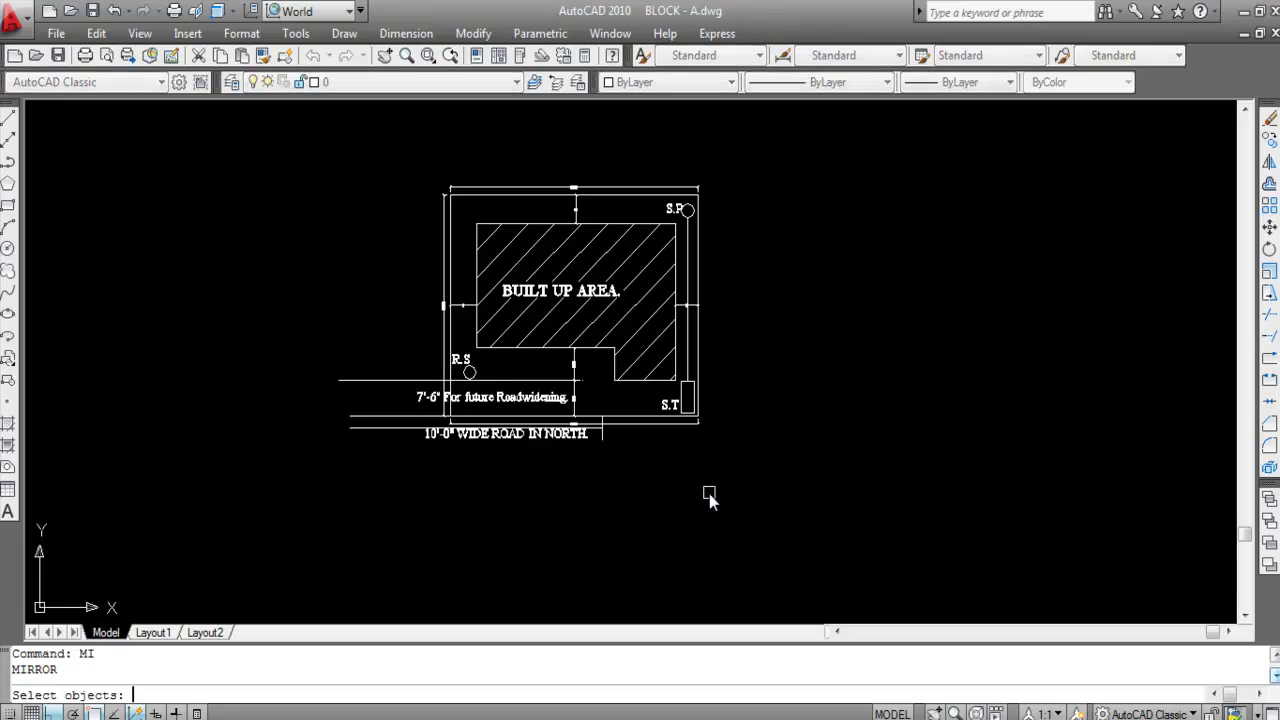
{"action": "left_click", "coordinate": [763, 484]}
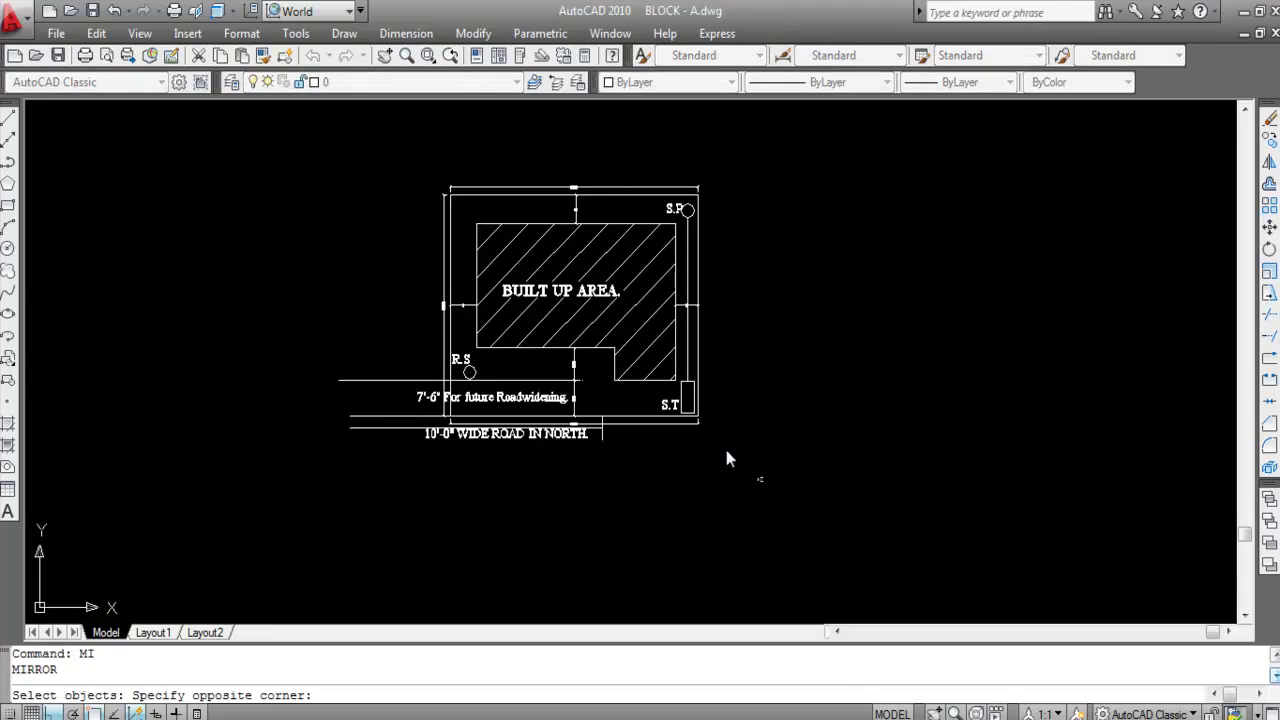
{"action": "left_click", "coordinate": [283, 147]}
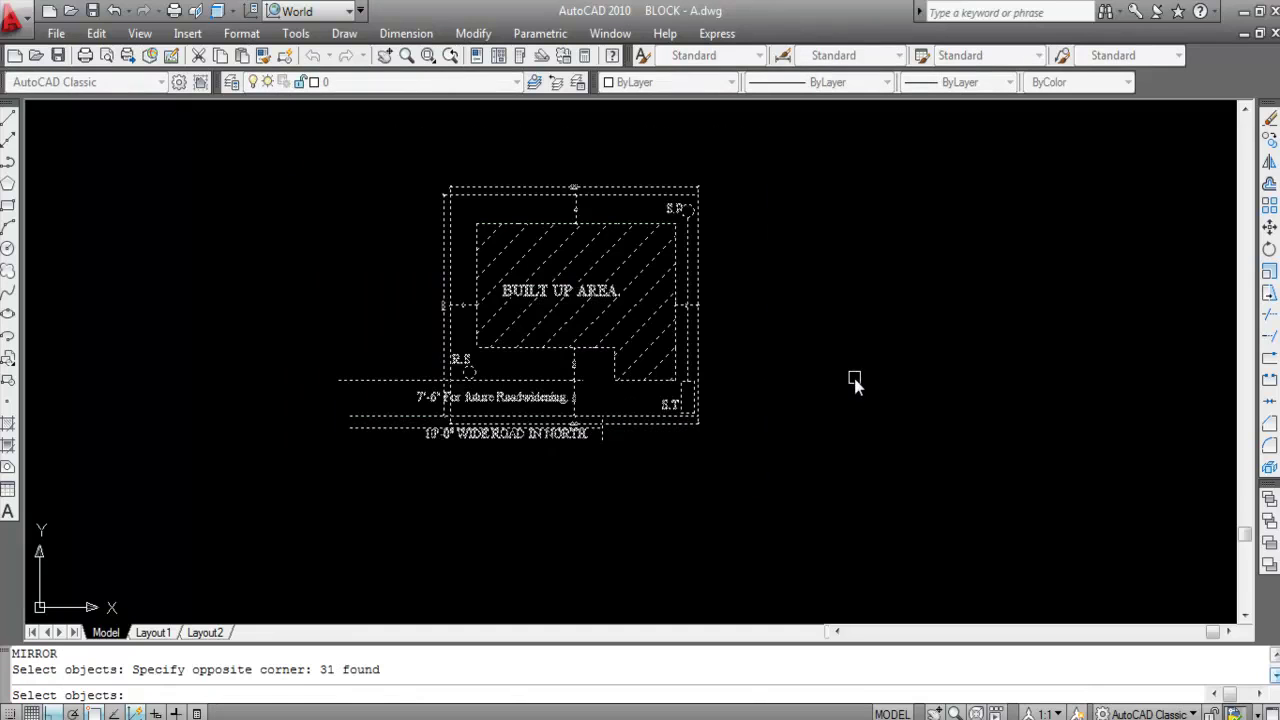
{"action": "key", "text": "Return"}
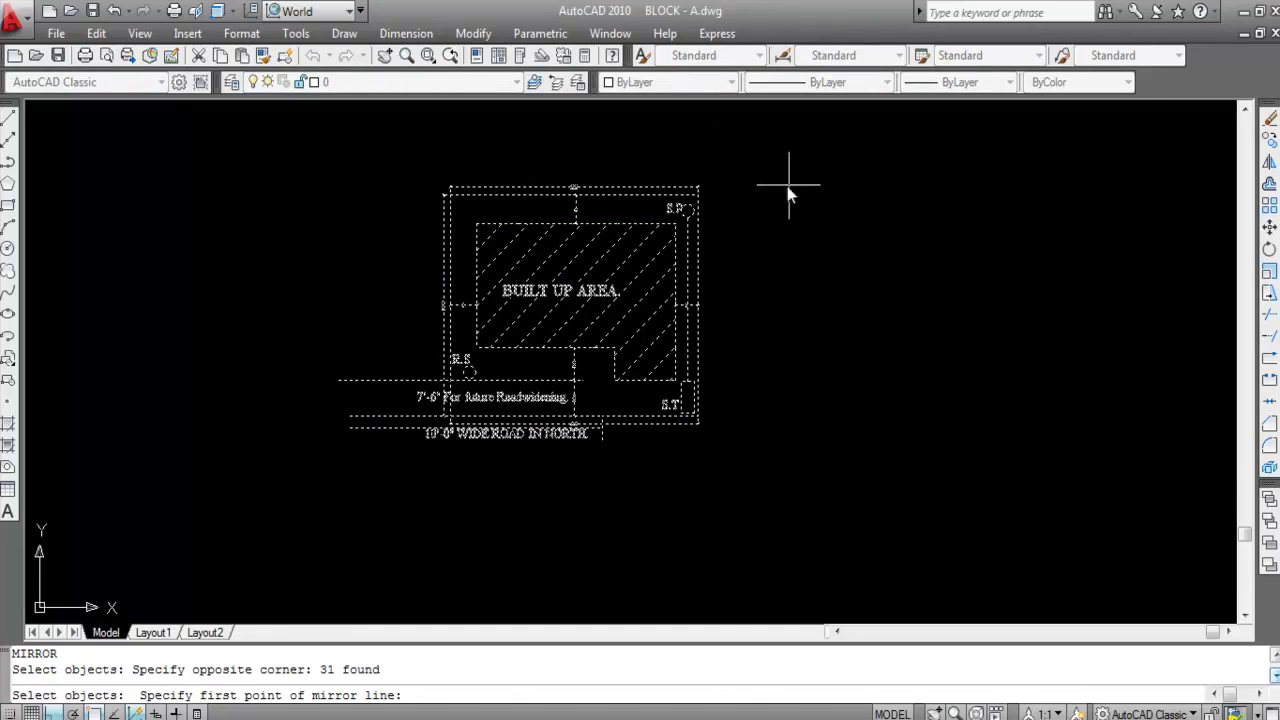
{"action": "left_click", "coordinate": [767, 162]}
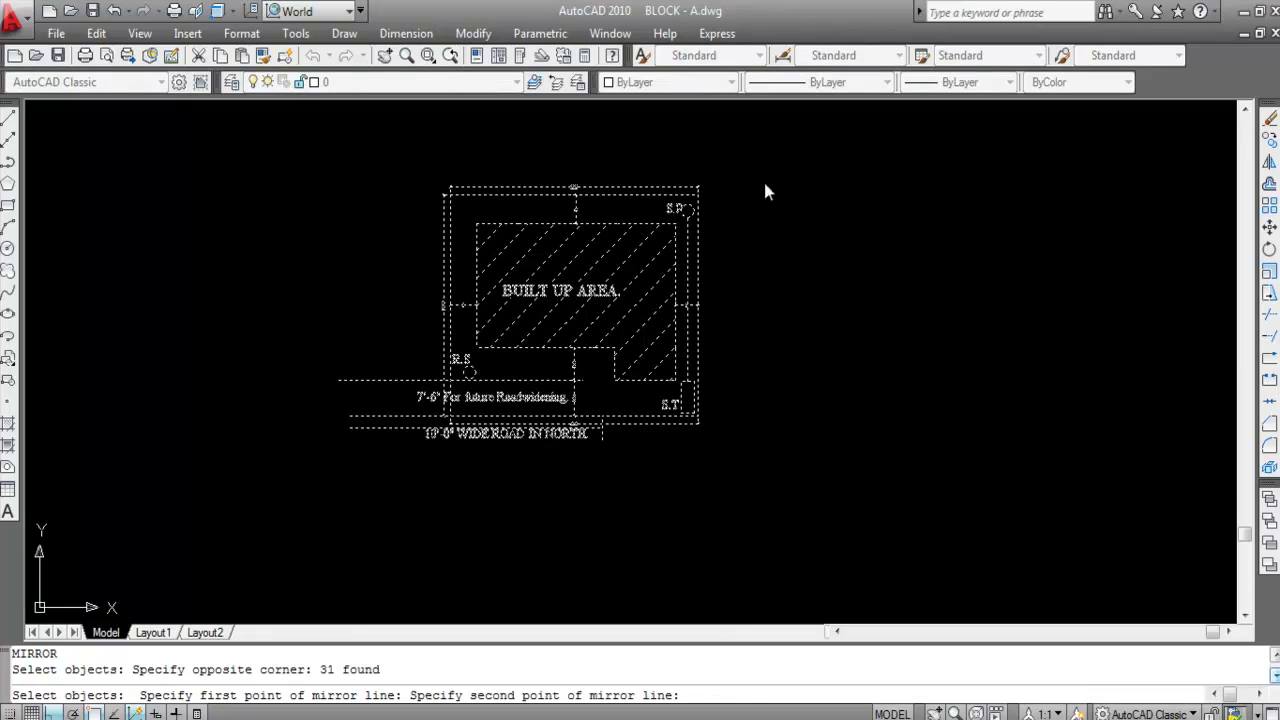
{"action": "left_click", "coordinate": [786, 482]}
{"action": "key", "text": "Return"}
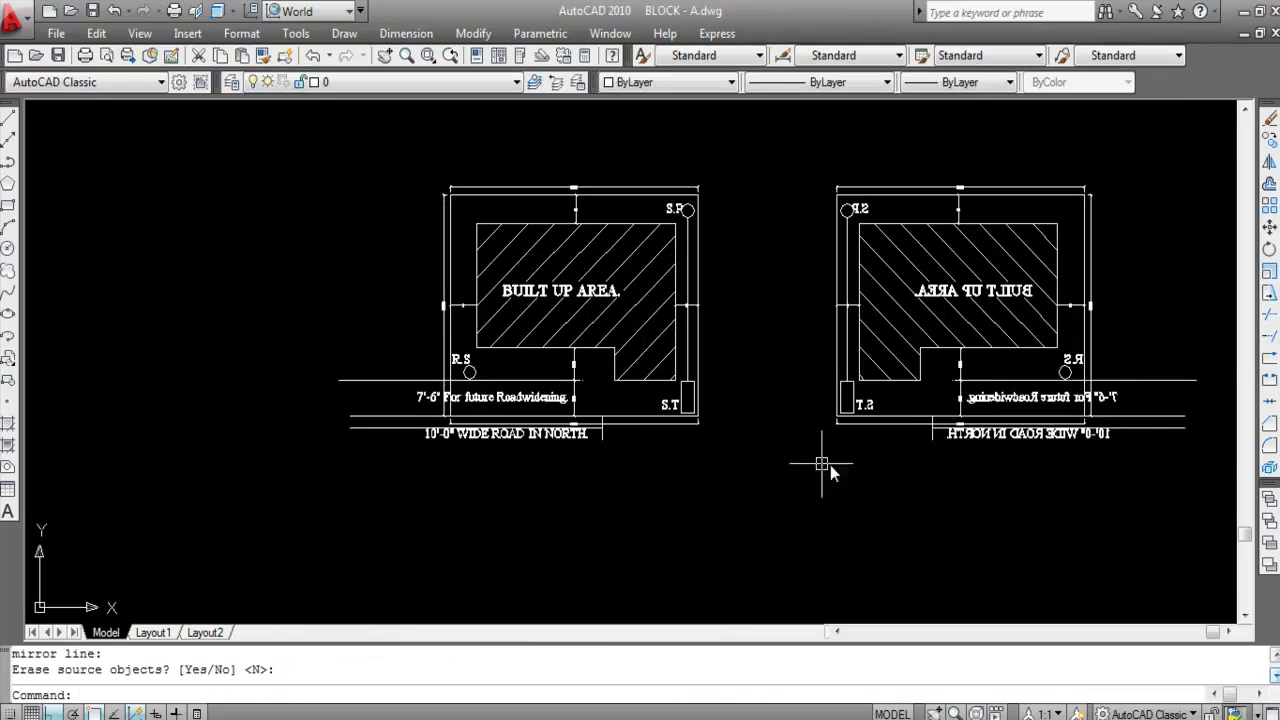
{"action": "scroll", "coordinate": [845, 497], "scroll_direction": "down", "scroll_amount": 2}
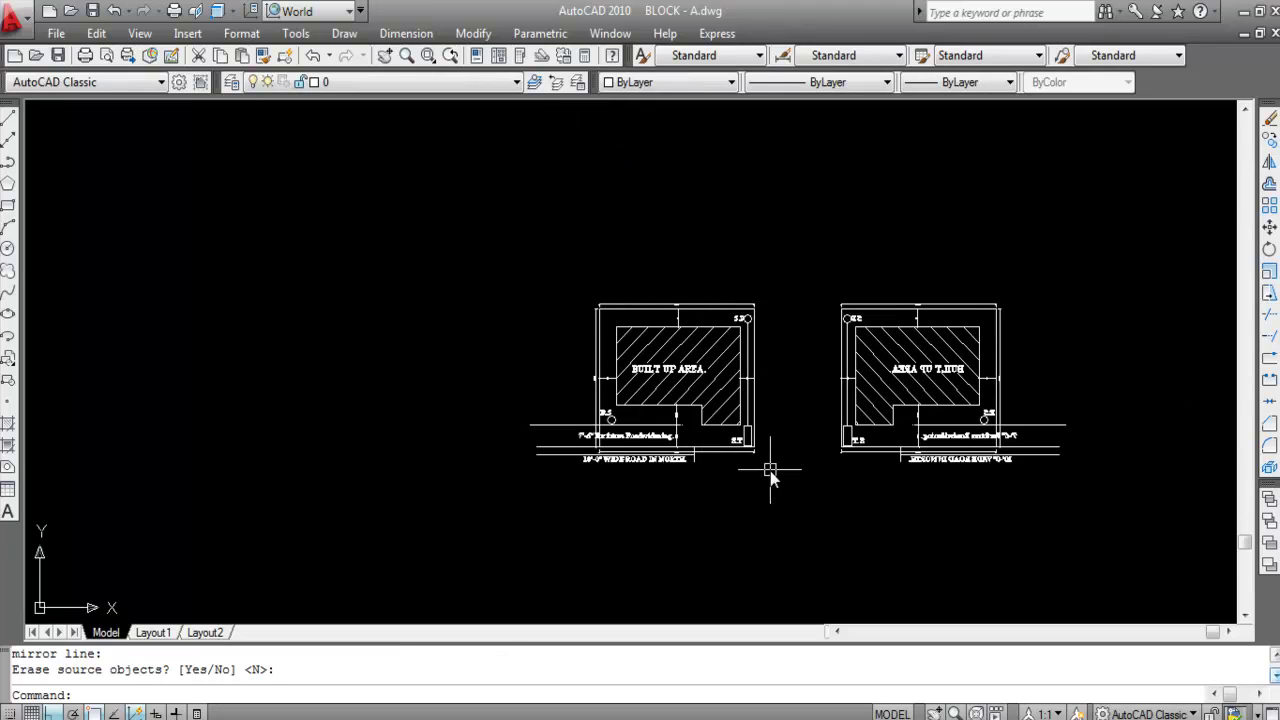
- Mirror the original plan across a horizontal line above it, keeping the source, and zoom out
{"action": "type", "text": "MI"}
{"action": "key", "text": "Return"}
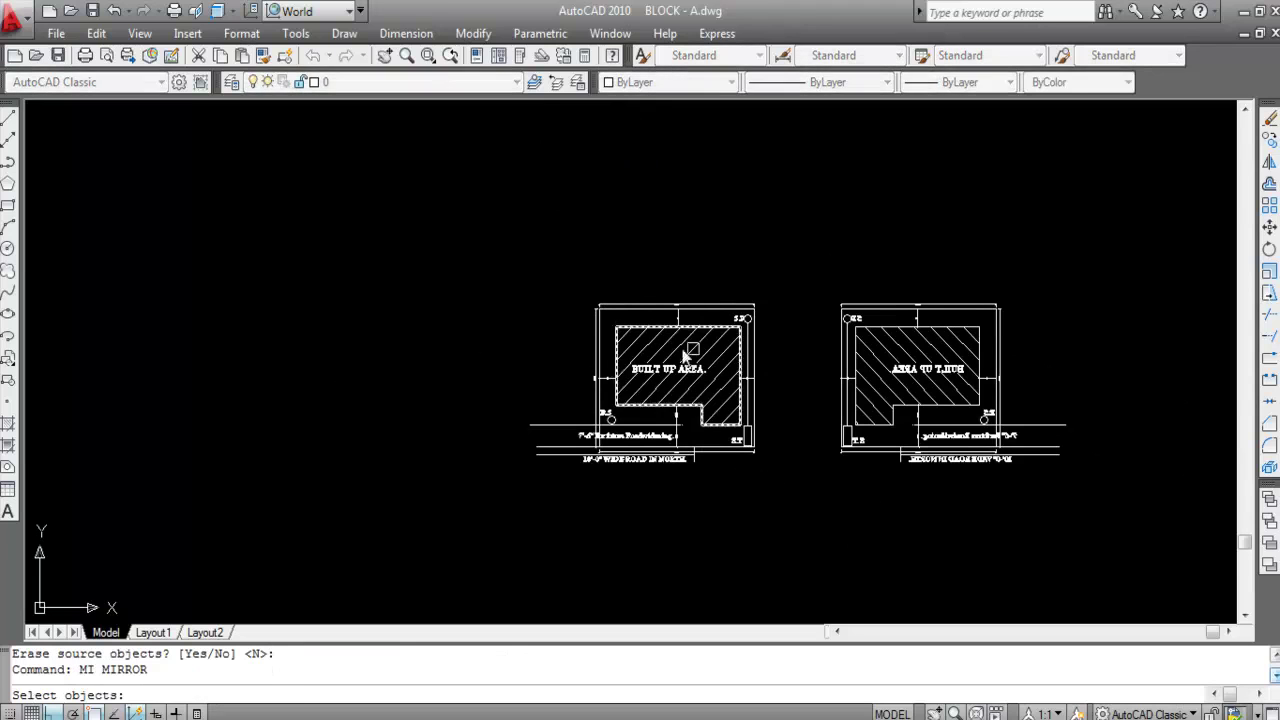
{"action": "left_click", "coordinate": [778, 477]}
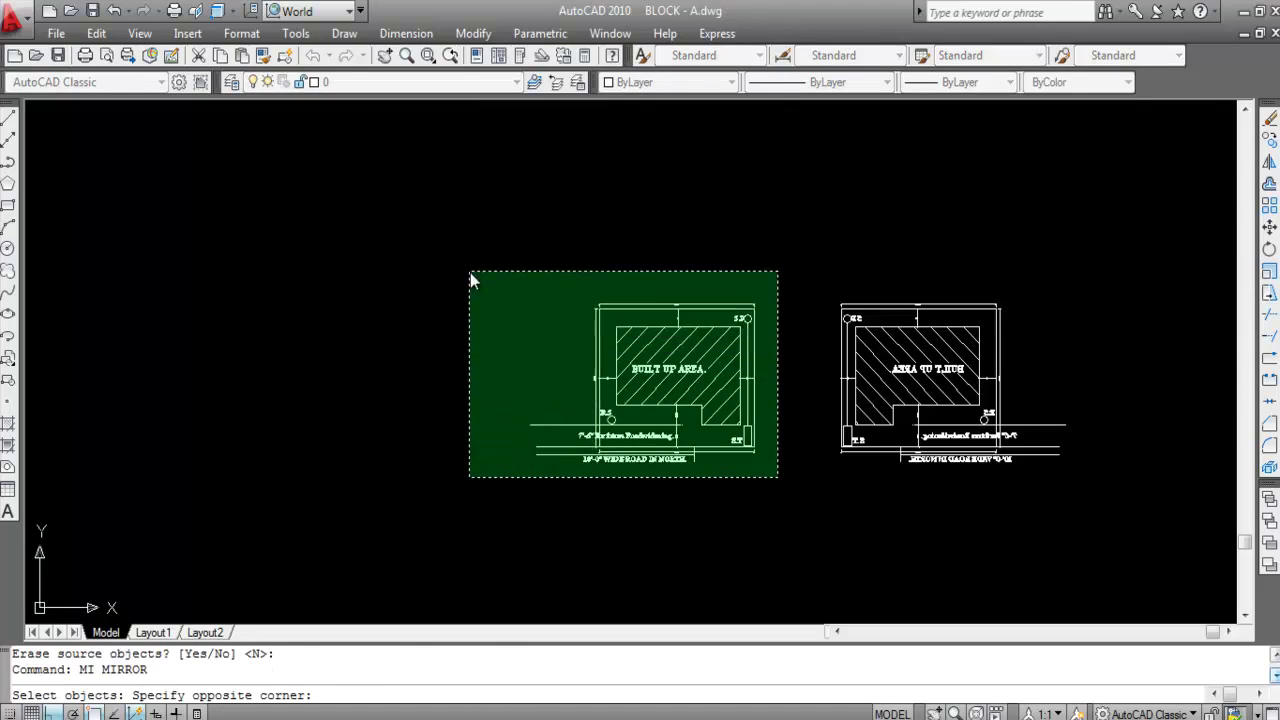
{"action": "left_click", "coordinate": [467, 267]}
{"action": "key", "text": "Return"}
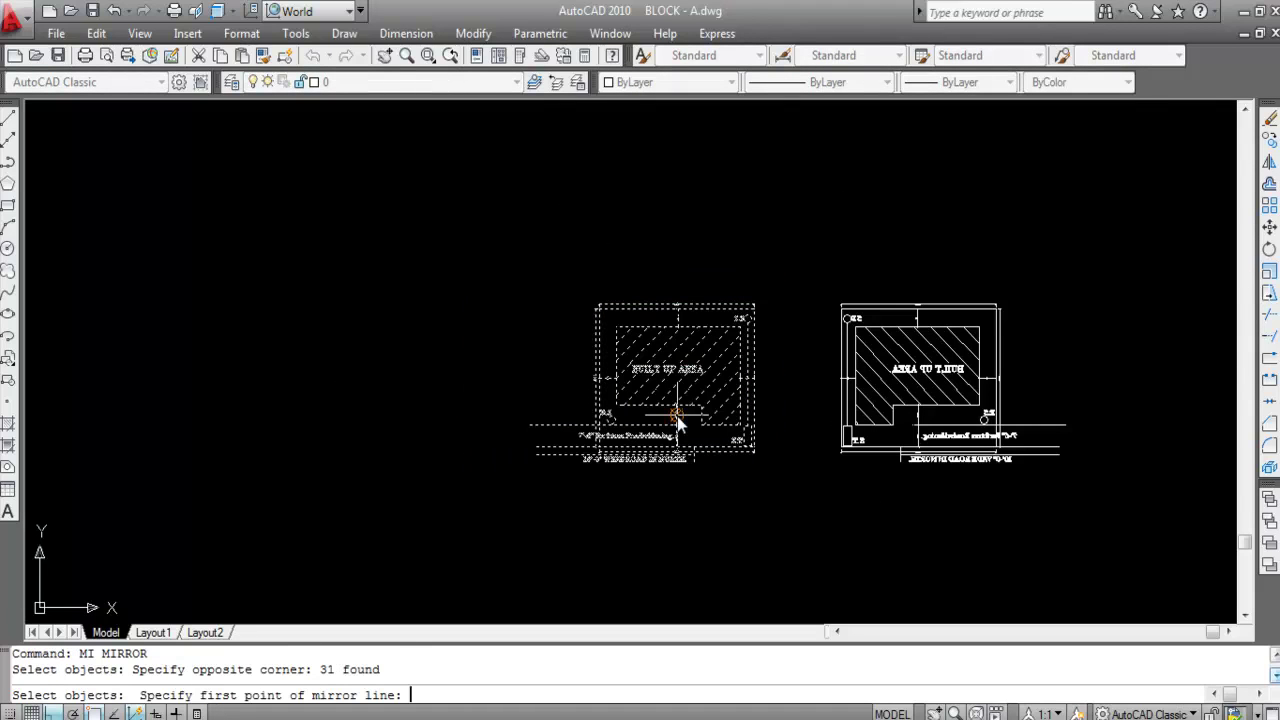
{"action": "left_click", "coordinate": [534, 244]}
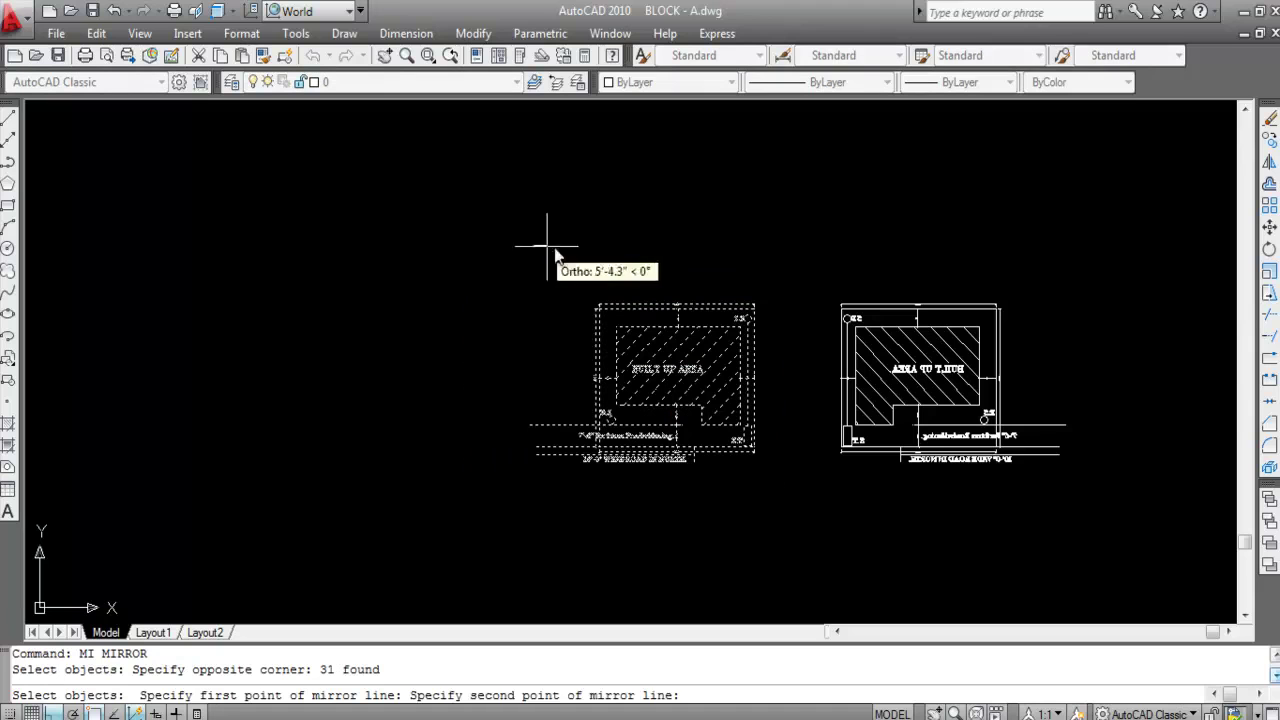
{"action": "left_click", "coordinate": [853, 244]}
{"action": "key", "text": "Return"}
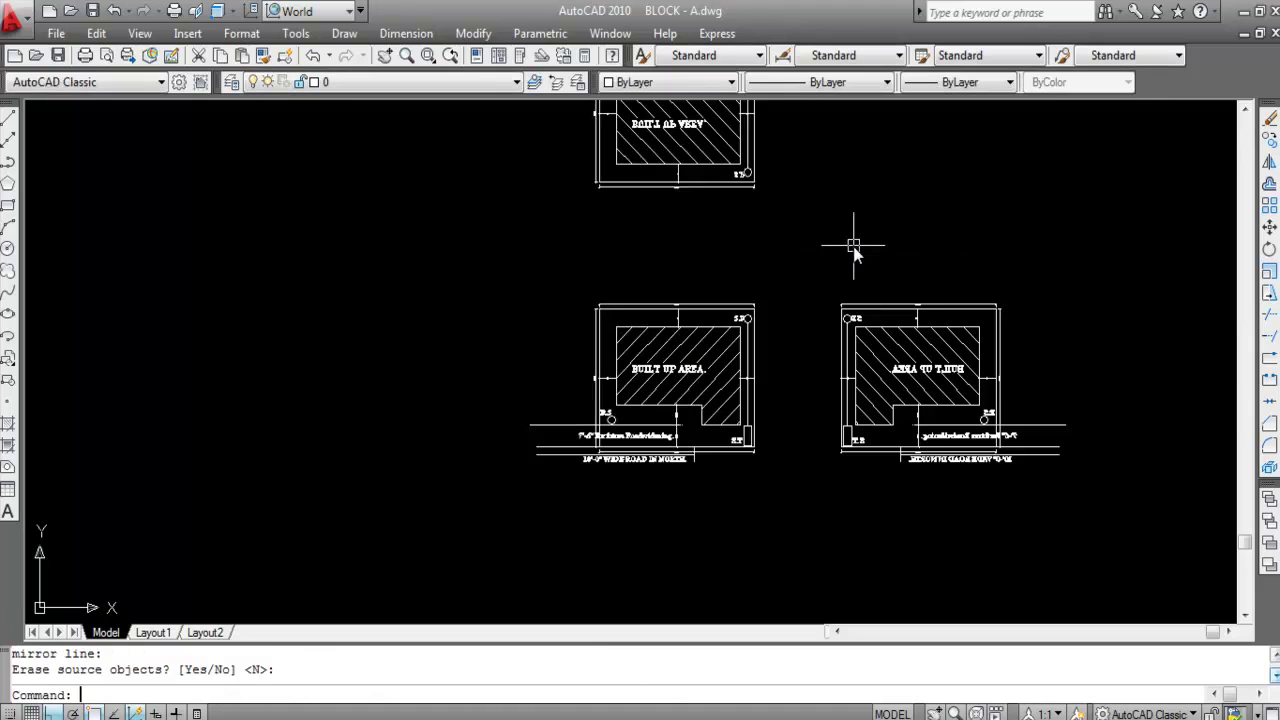
{"action": "scroll", "coordinate": [773, 329], "scroll_direction": "down", "scroll_amount": 3}
{"action": "scroll", "coordinate": [752, 212], "scroll_direction": "up", "scroll_amount": 2}
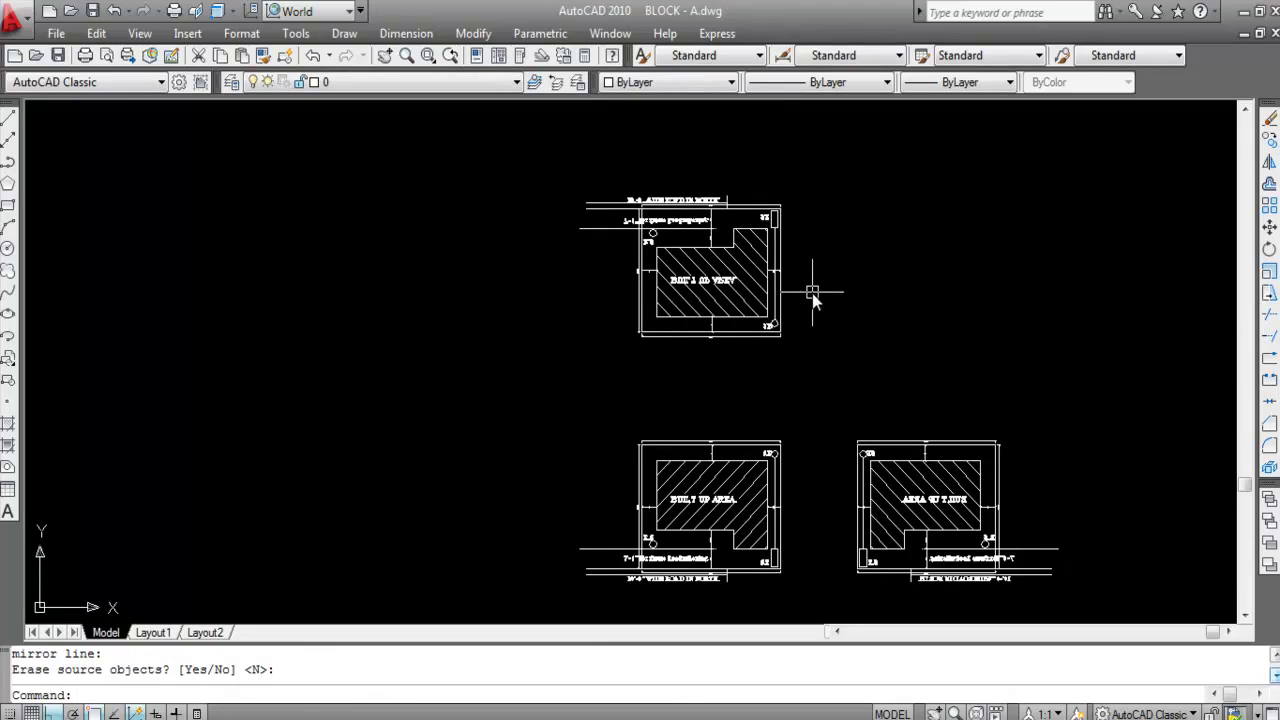
{"action": "scroll", "coordinate": [808, 314], "scroll_direction": "down", "scroll_amount": 2}
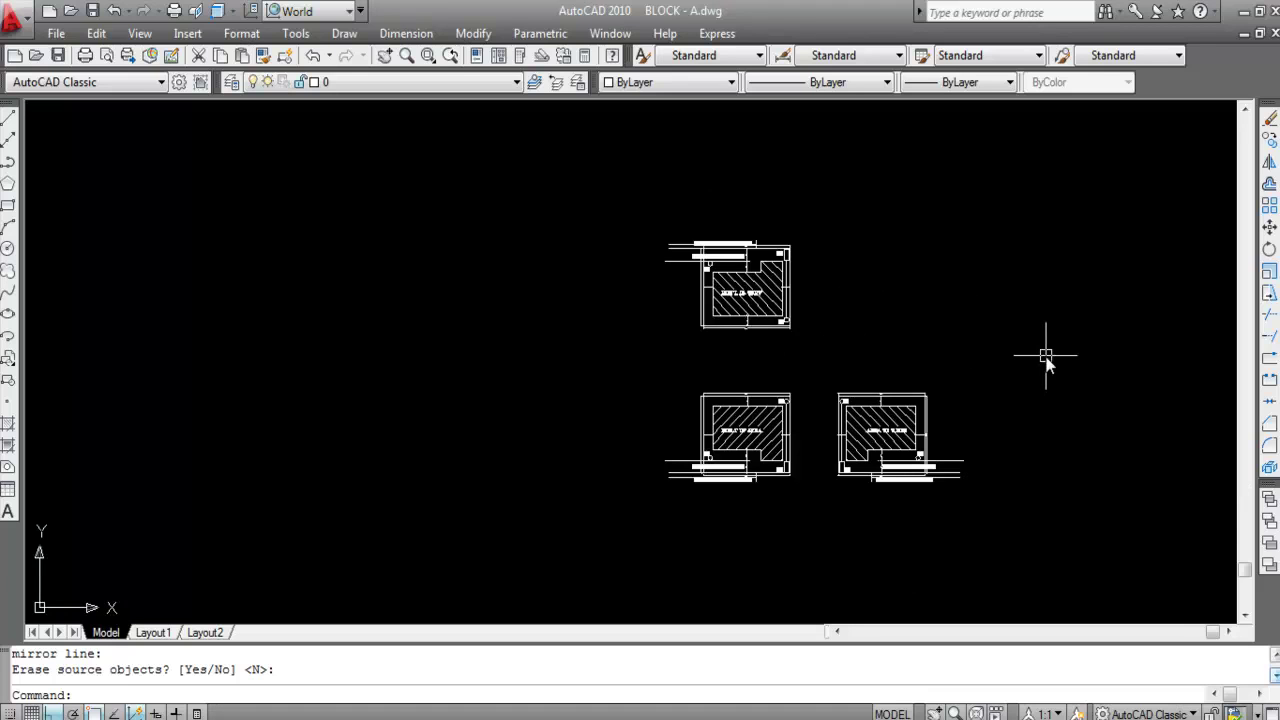
{"action": "scroll", "coordinate": [1049, 360], "scroll_direction": "down", "scroll_amount": 1}
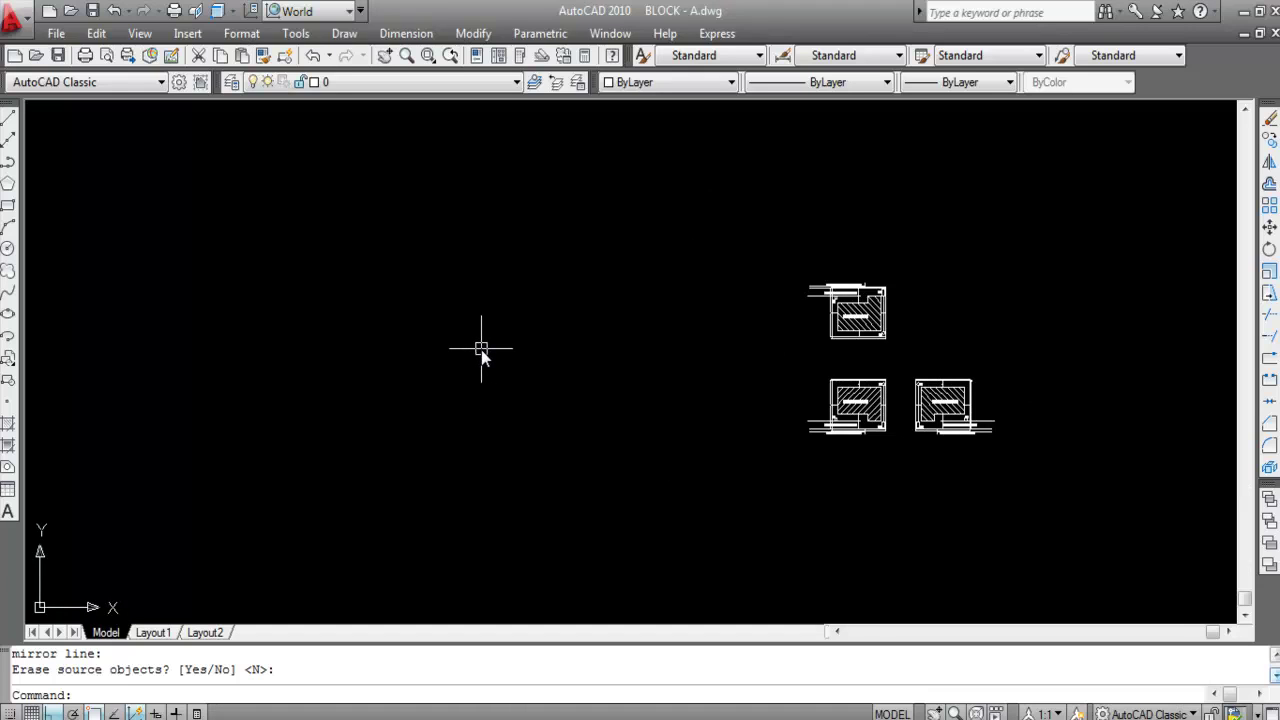
- Draw a rectangle with REC in the empty area left of the three plans, then start MIRROR
{"action": "type", "text": "REC"}
{"action": "key", "text": "Return"}
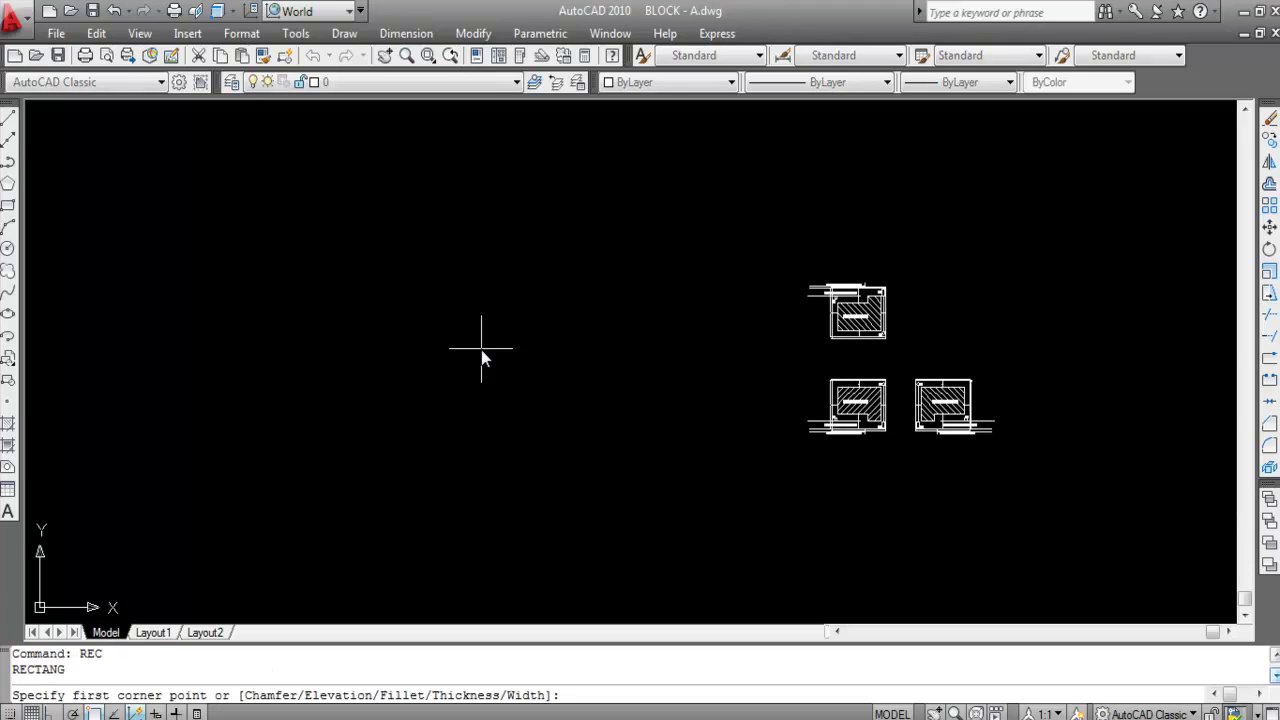
{"action": "left_click", "coordinate": [425, 316]}
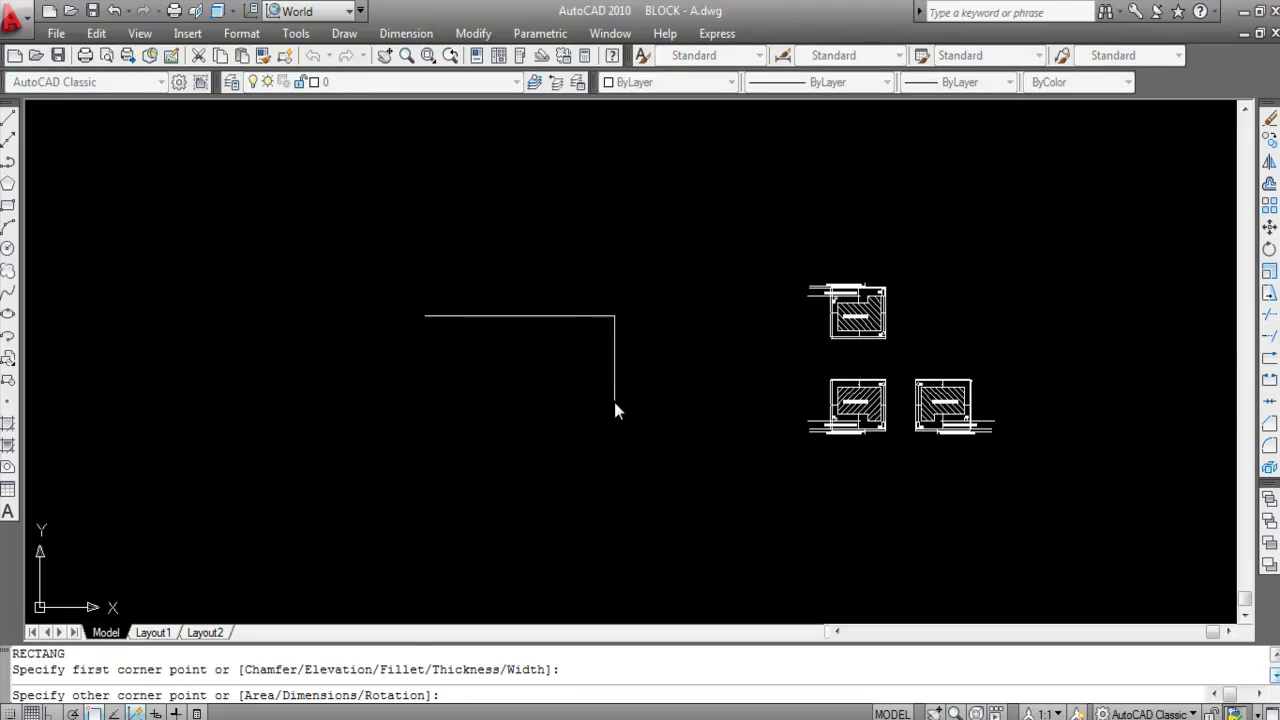
{"action": "left_click", "coordinate": [637, 400]}
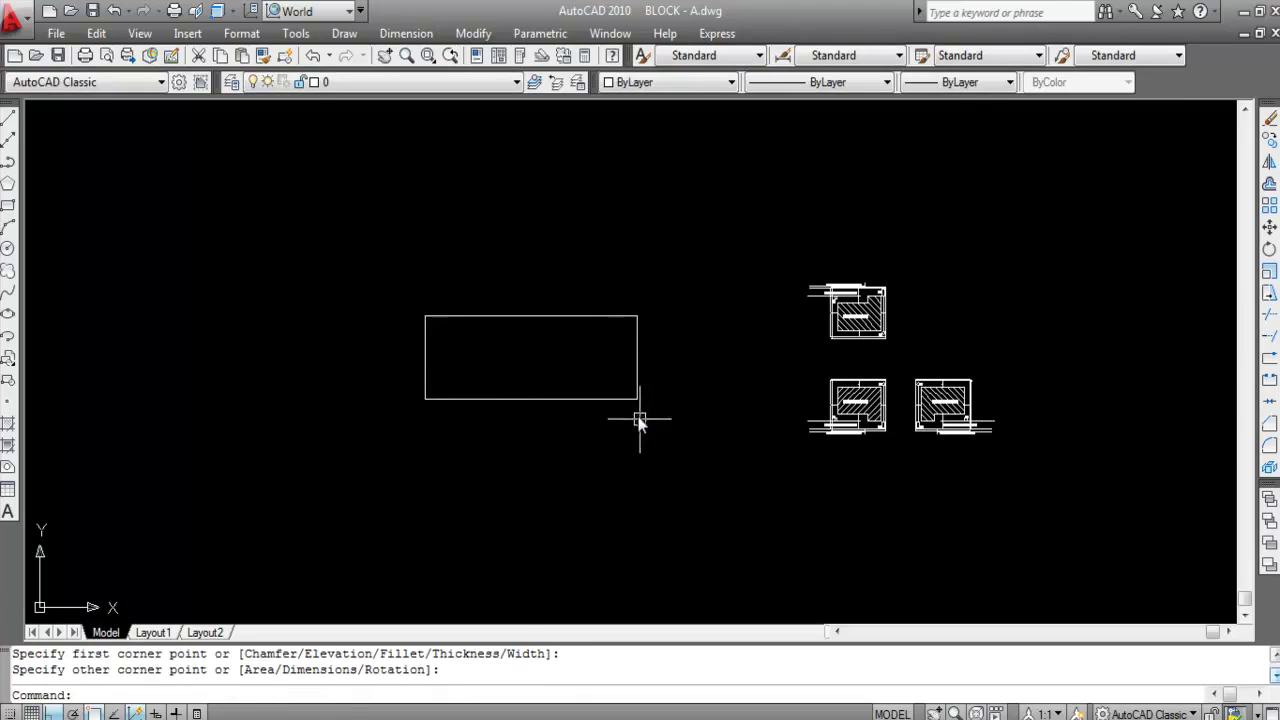
{"action": "scroll", "coordinate": [546, 360], "scroll_direction": "up", "scroll_amount": 2}
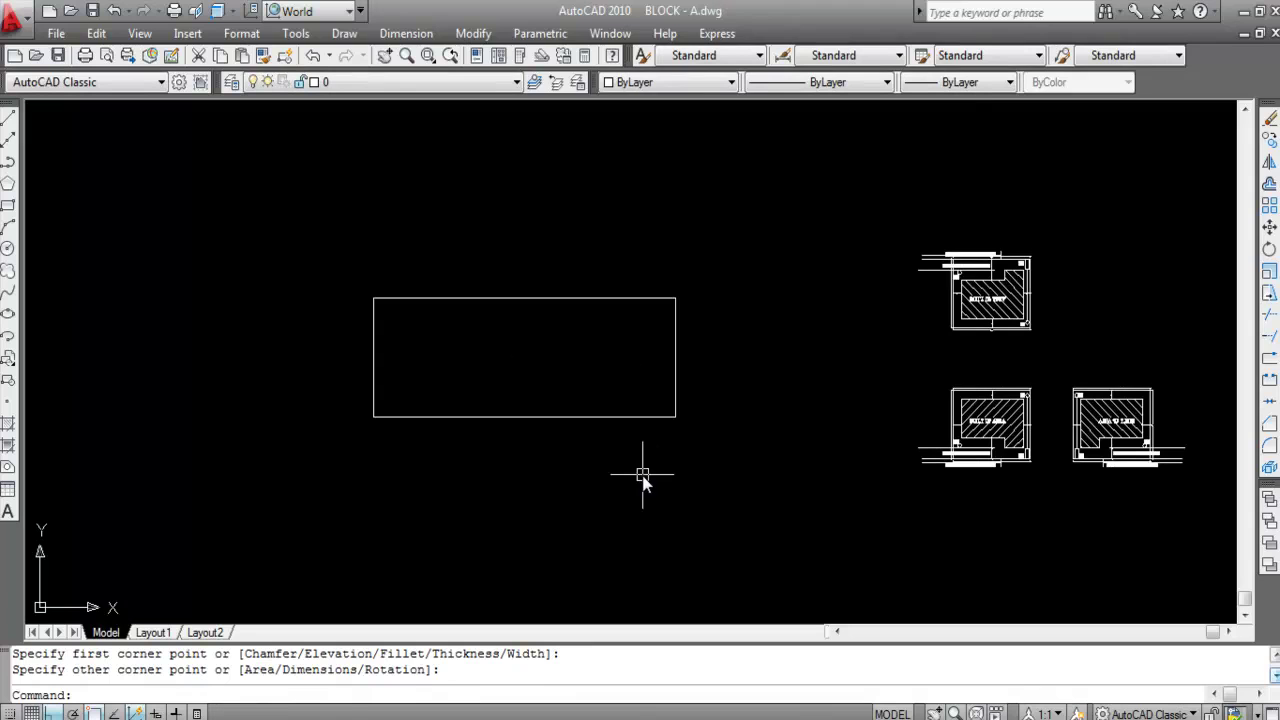
{"action": "type", "text": "MI"}
{"action": "key", "text": "Return"}
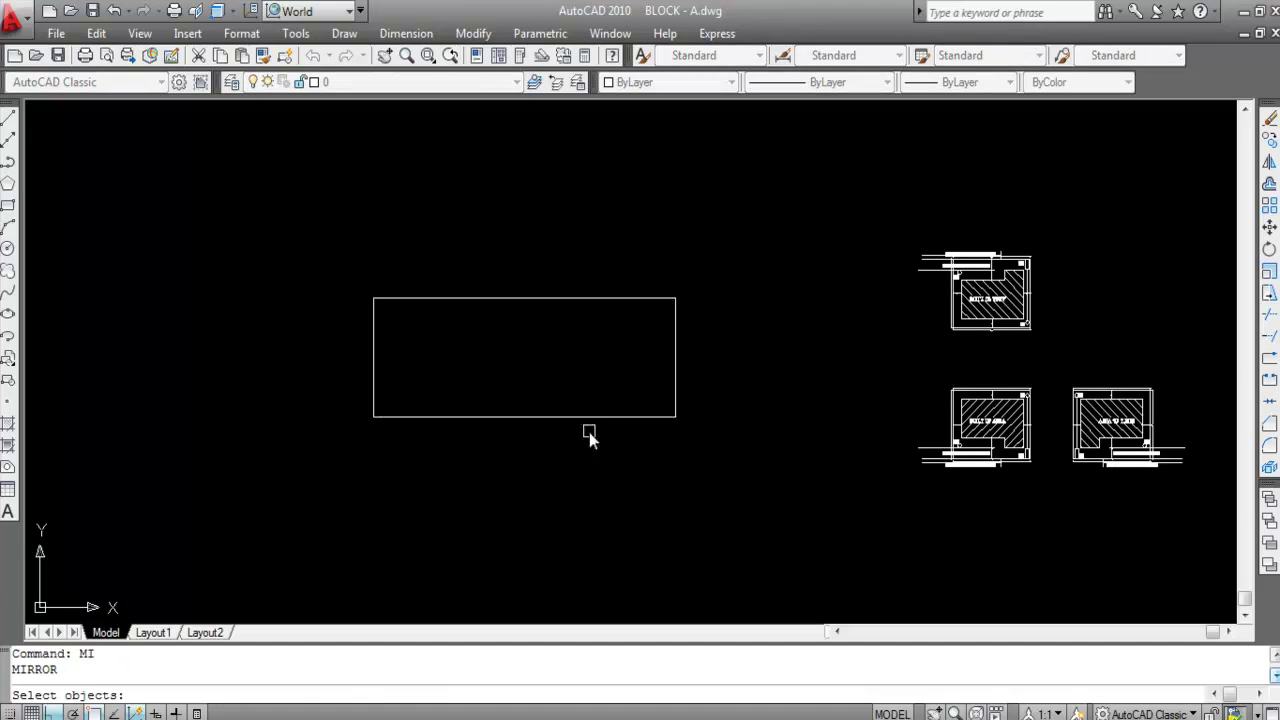
- Mirror the rectangle across a horizontal line just below it, keeping the original
{"action": "left_click", "coordinate": [688, 437]}
{"action": "left_click", "coordinate": [353, 290]}
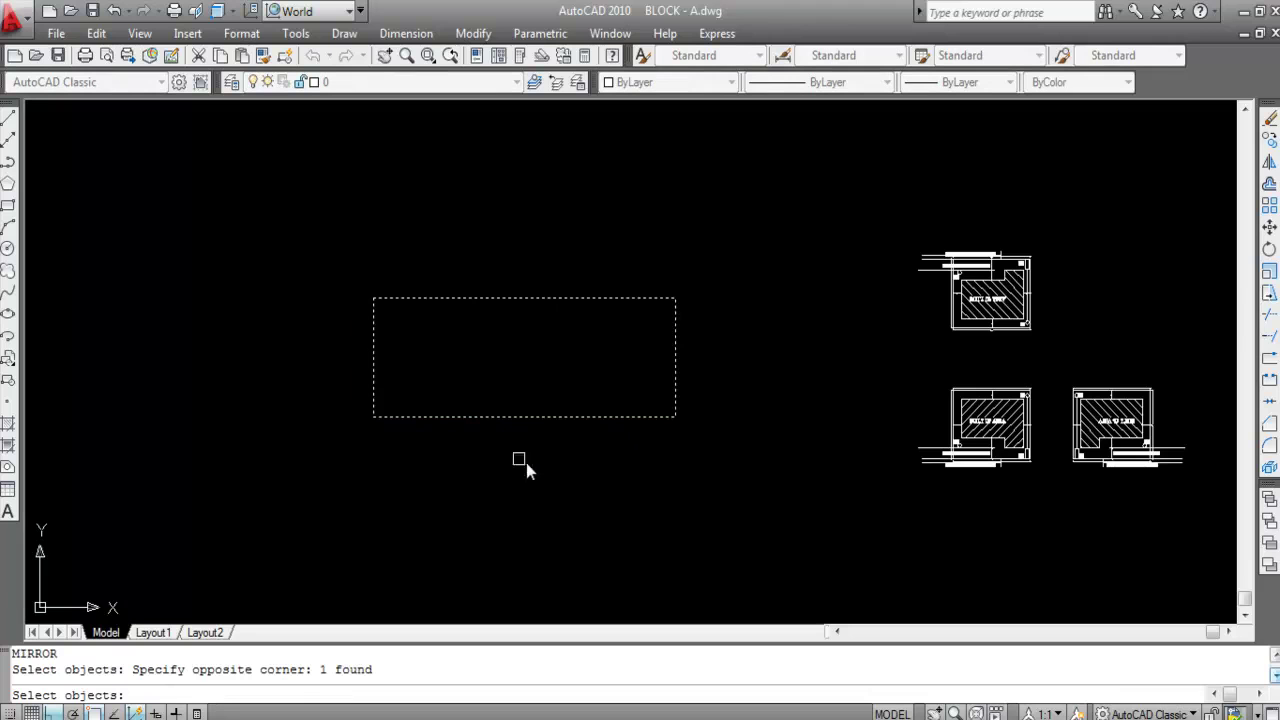
{"action": "key", "text": "Return"}
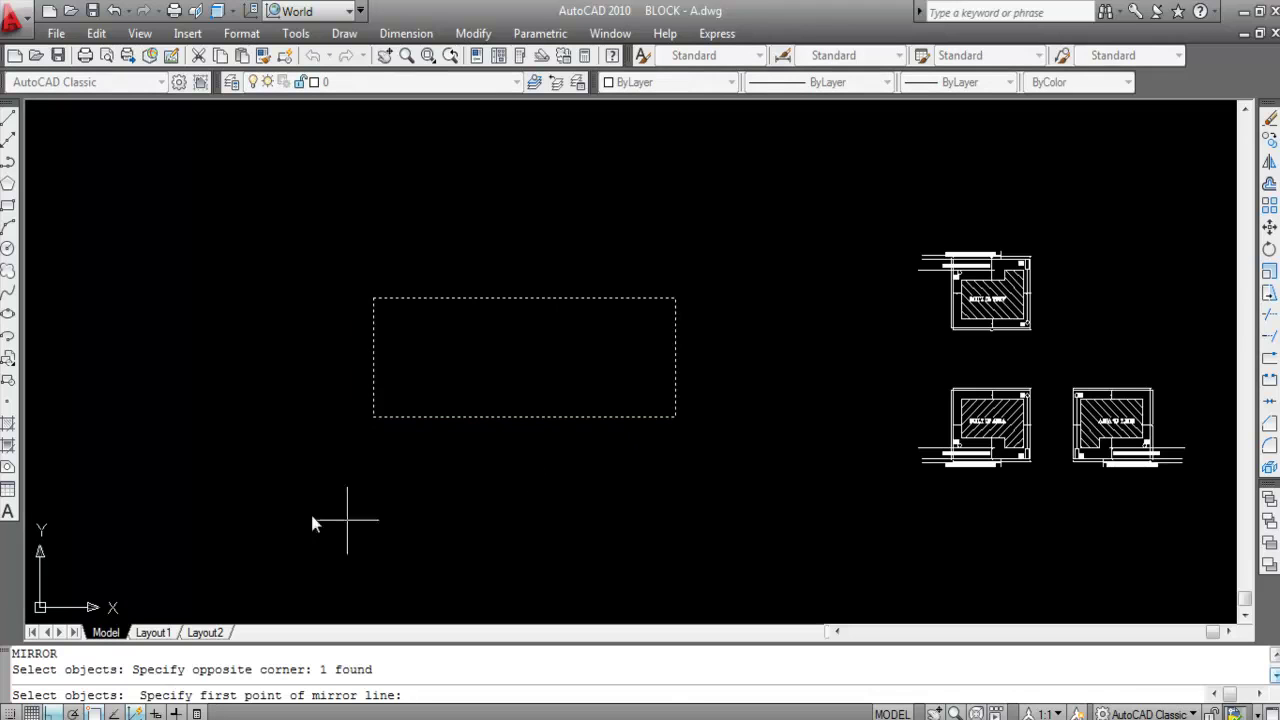
{"action": "left_click", "coordinate": [302, 466]}
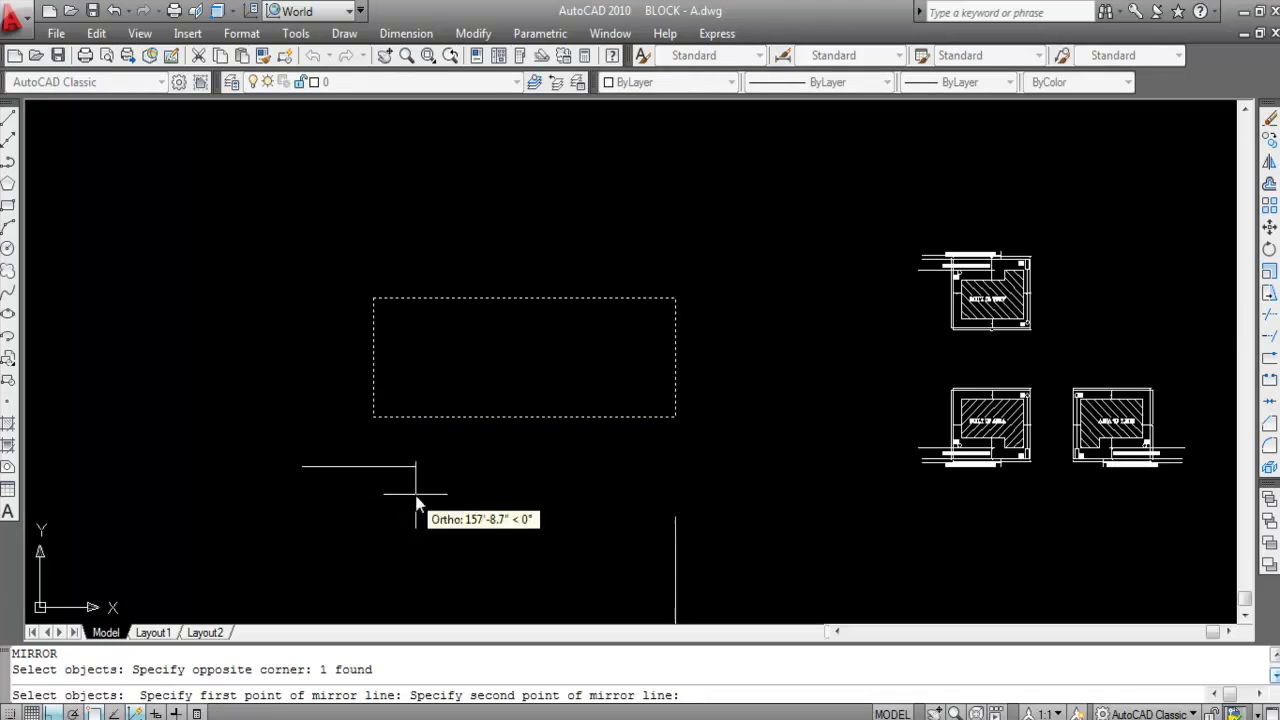
{"action": "left_click", "coordinate": [764, 476]}
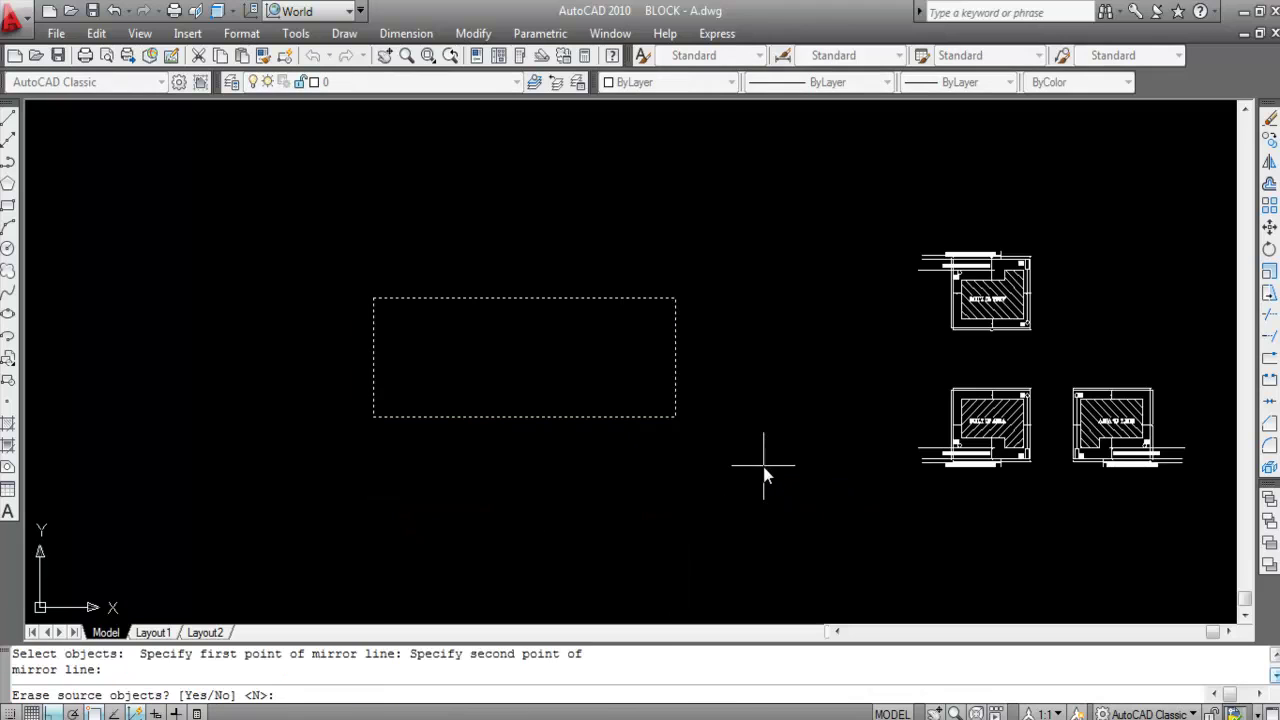
{"action": "key", "text": "Return"}
{"action": "scroll", "coordinate": [760, 466], "scroll_direction": "down", "scroll_amount": 2}
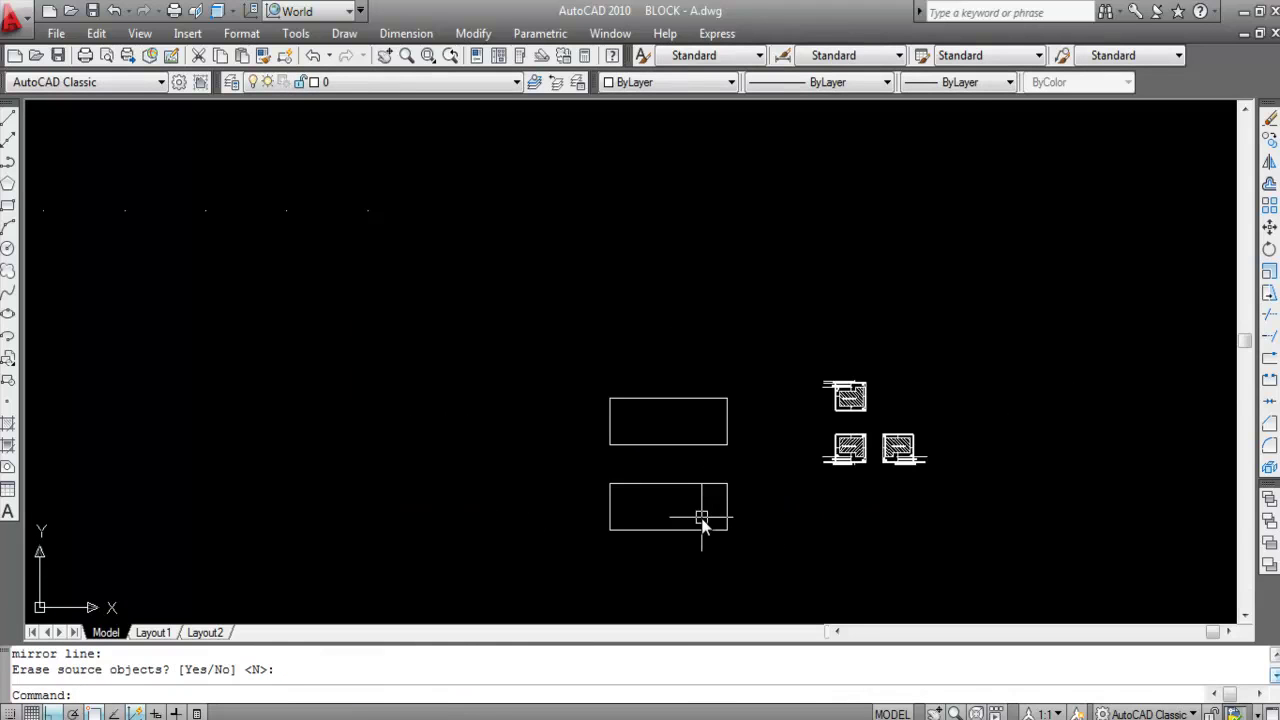
{"action": "scroll", "coordinate": [745, 529], "scroll_direction": "up", "scroll_amount": 1}
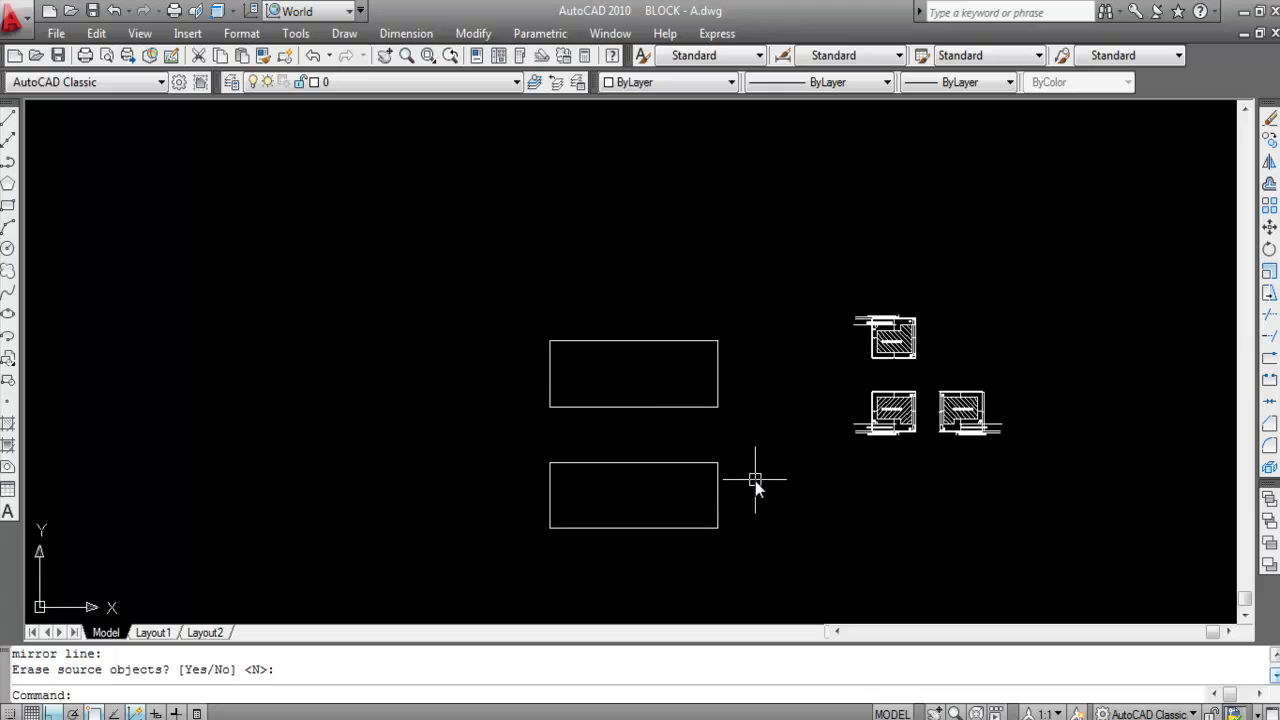
- Mirror both rectangles across a vertical line, keeping the originals, to form a 2x2 grid
{"action": "type", "text": "MI"}
{"action": "key", "text": "Return"}
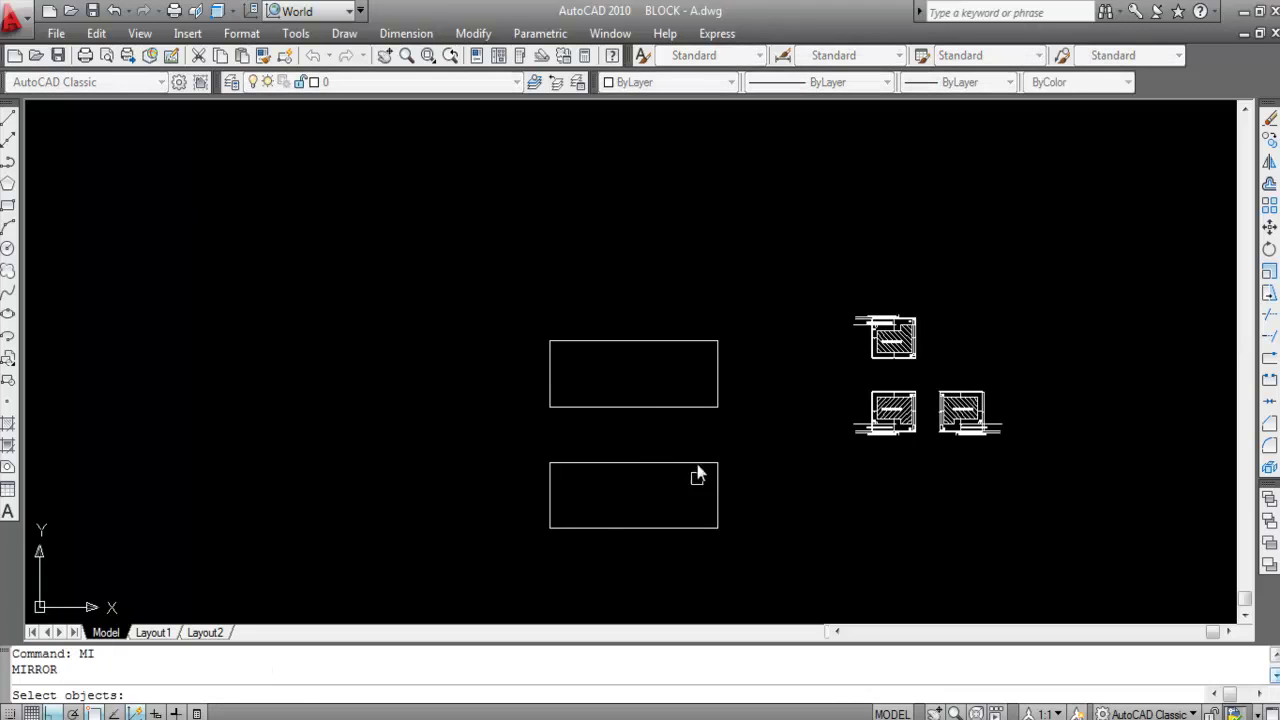
{"action": "left_click", "coordinate": [741, 550]}
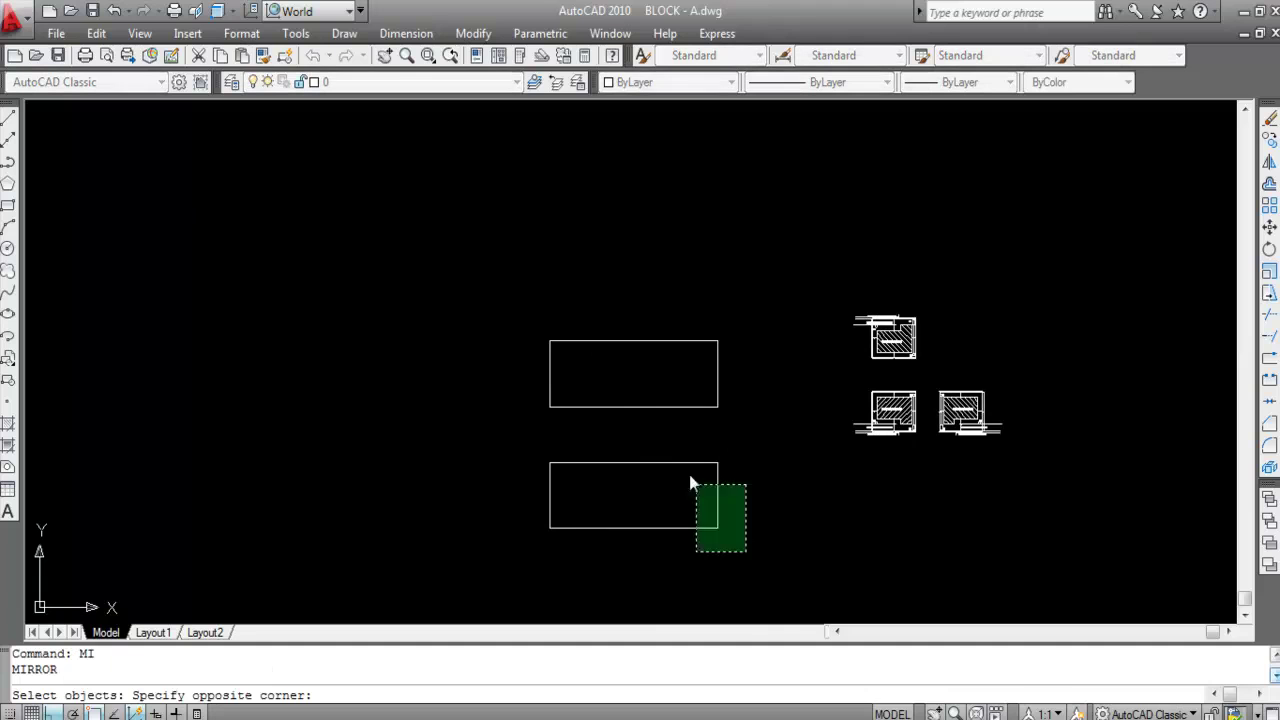
{"action": "left_click", "coordinate": [520, 306]}
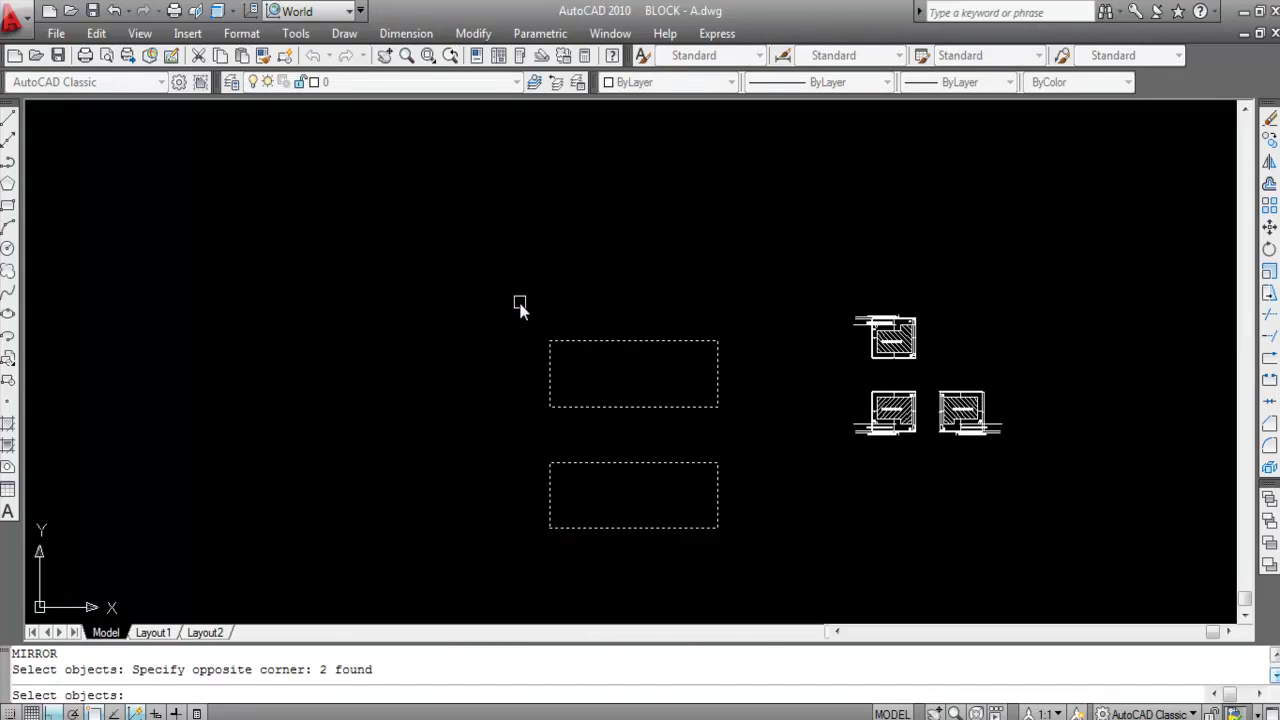
{"action": "key", "text": "Return"}
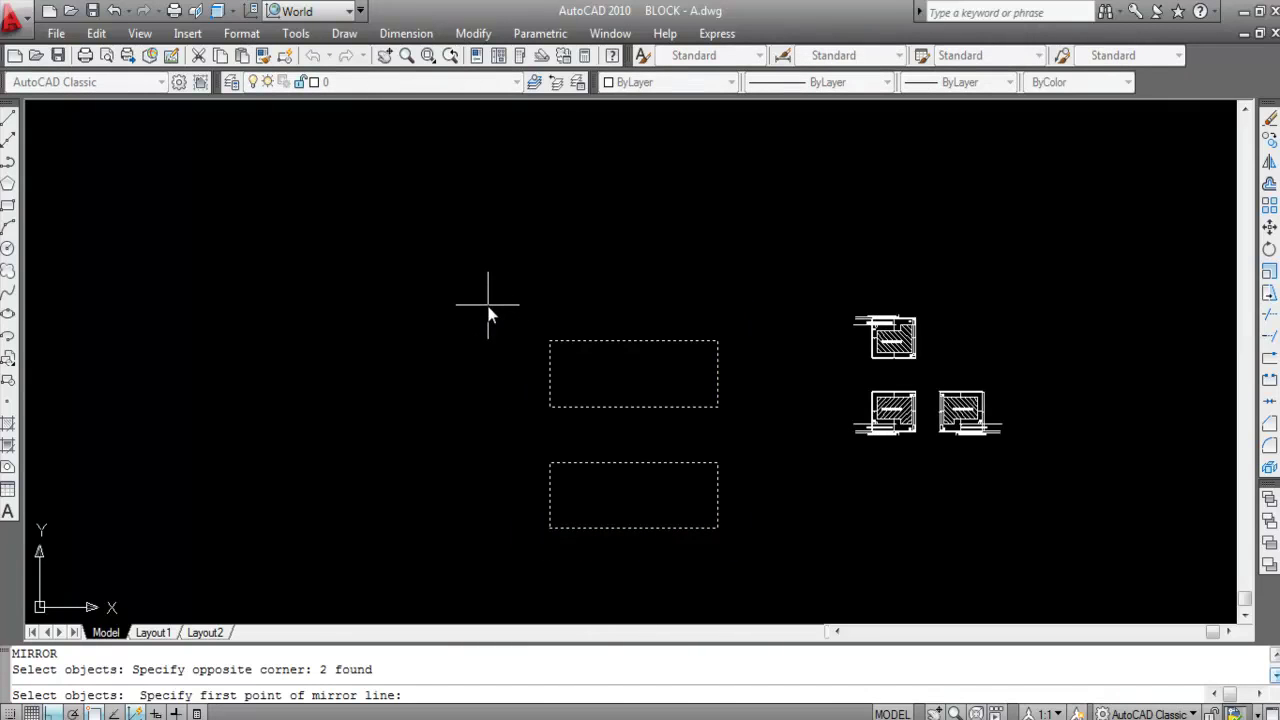
{"action": "left_click", "coordinate": [488, 305]}
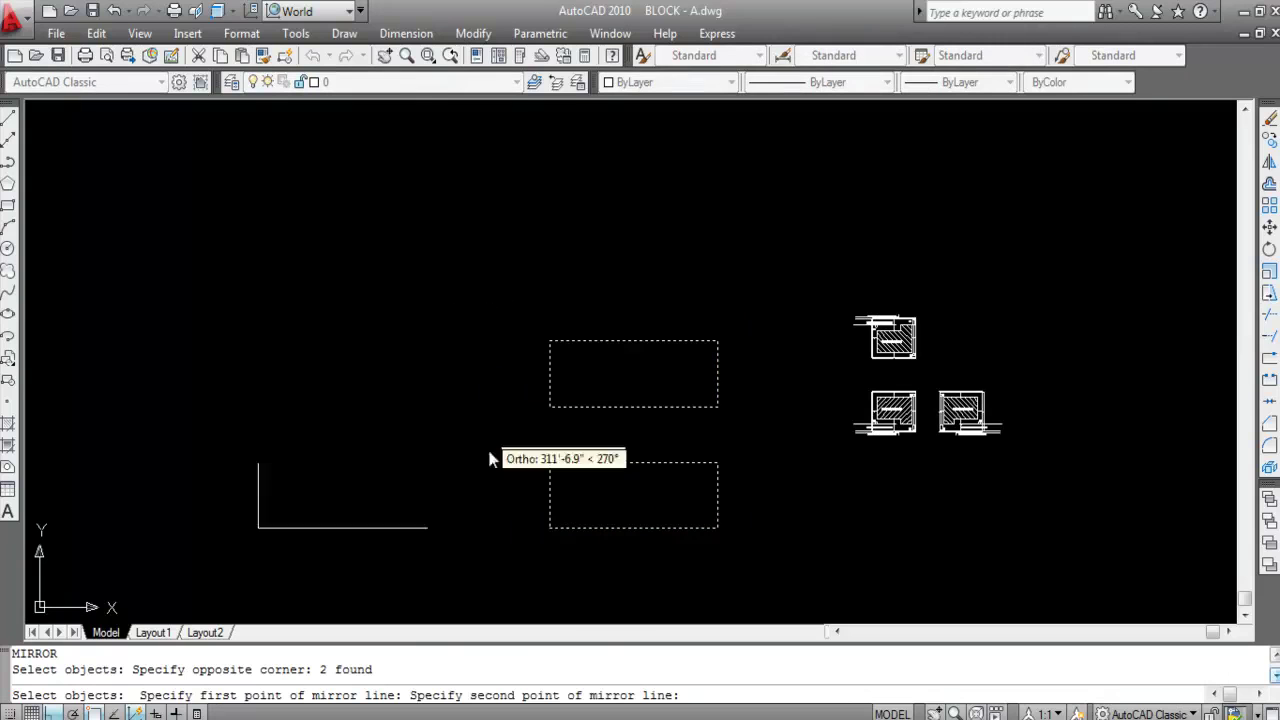
{"action": "left_click", "coordinate": [496, 578]}
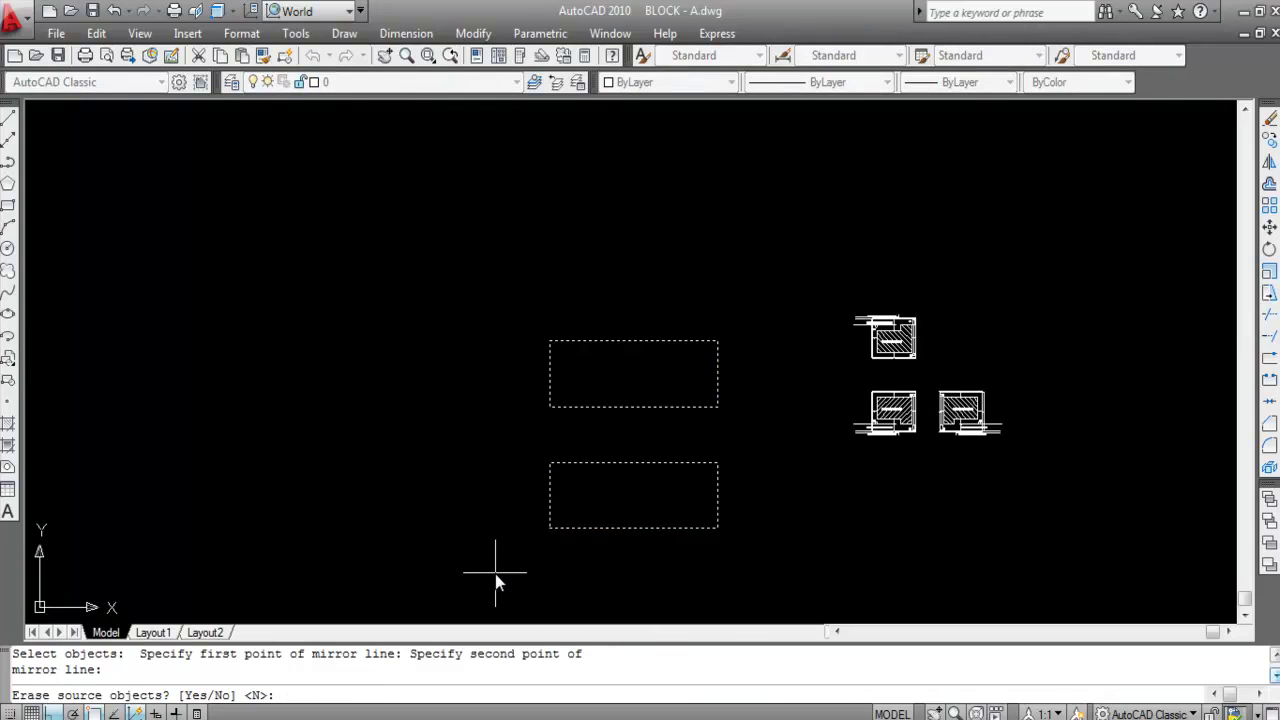
{"action": "key", "text": "Return"}
{"action": "scroll", "coordinate": [680, 443], "scroll_direction": "down", "scroll_amount": 2}
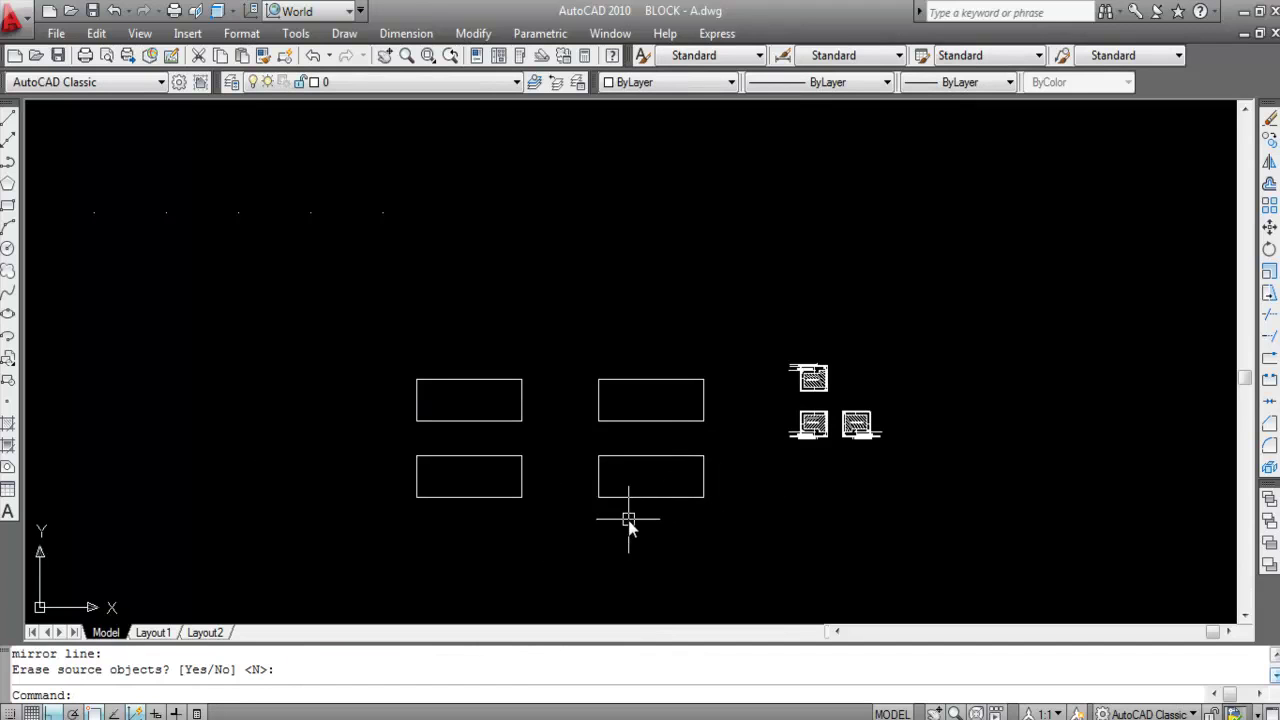
- Erase the five stray points
{"action": "key", "text": "Delete"}
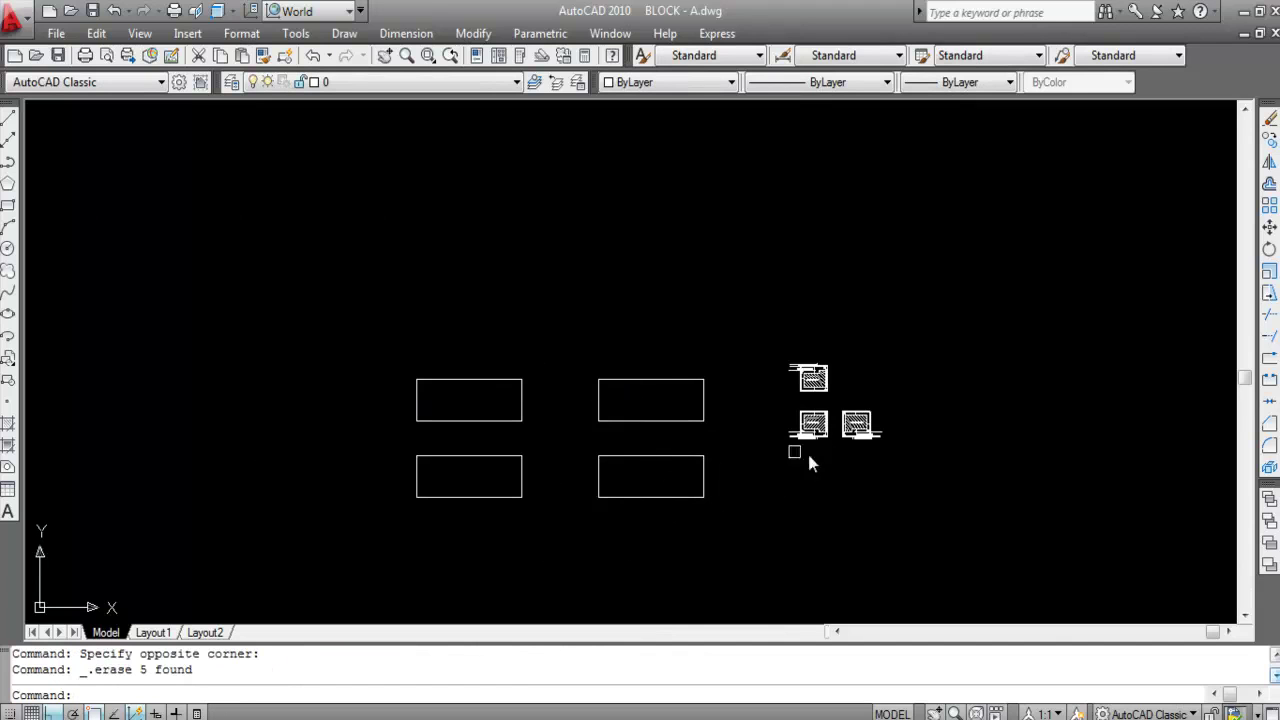
{"action": "scroll", "coordinate": [850, 447], "scroll_direction": "down", "scroll_amount": 1}
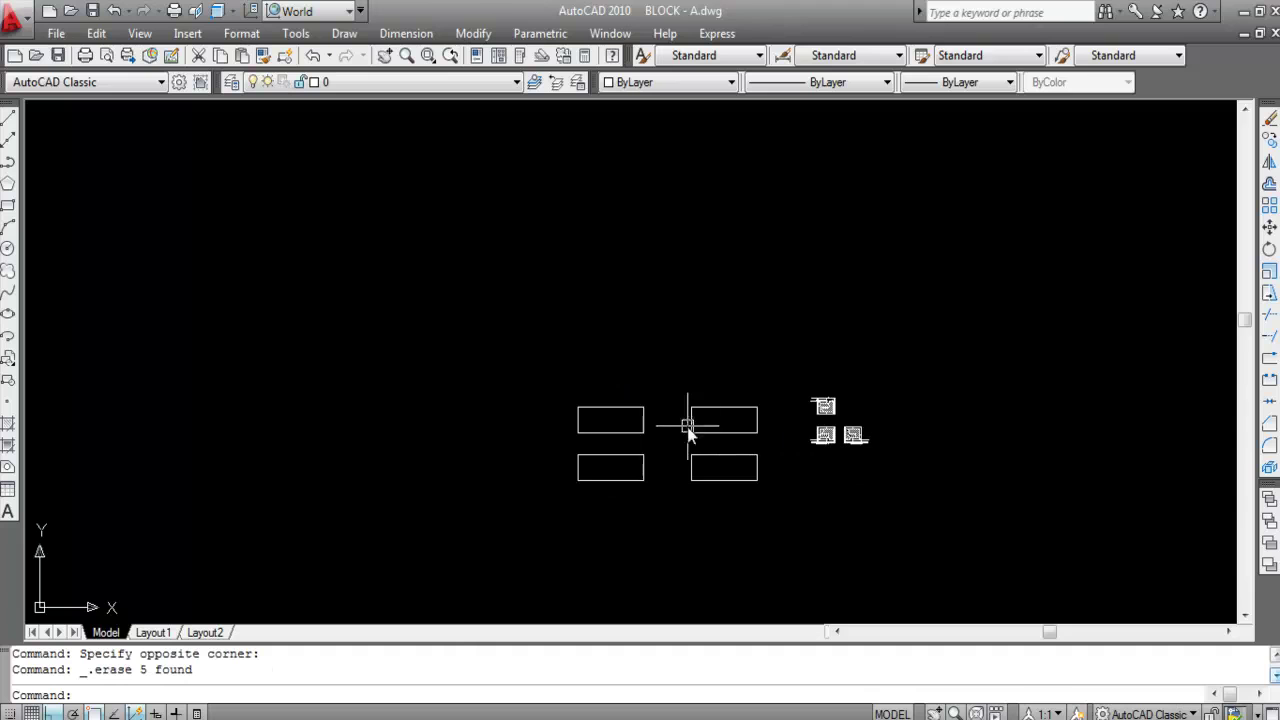
{"action": "scroll", "coordinate": [287, 462], "scroll_direction": "up", "scroll_amount": 1}
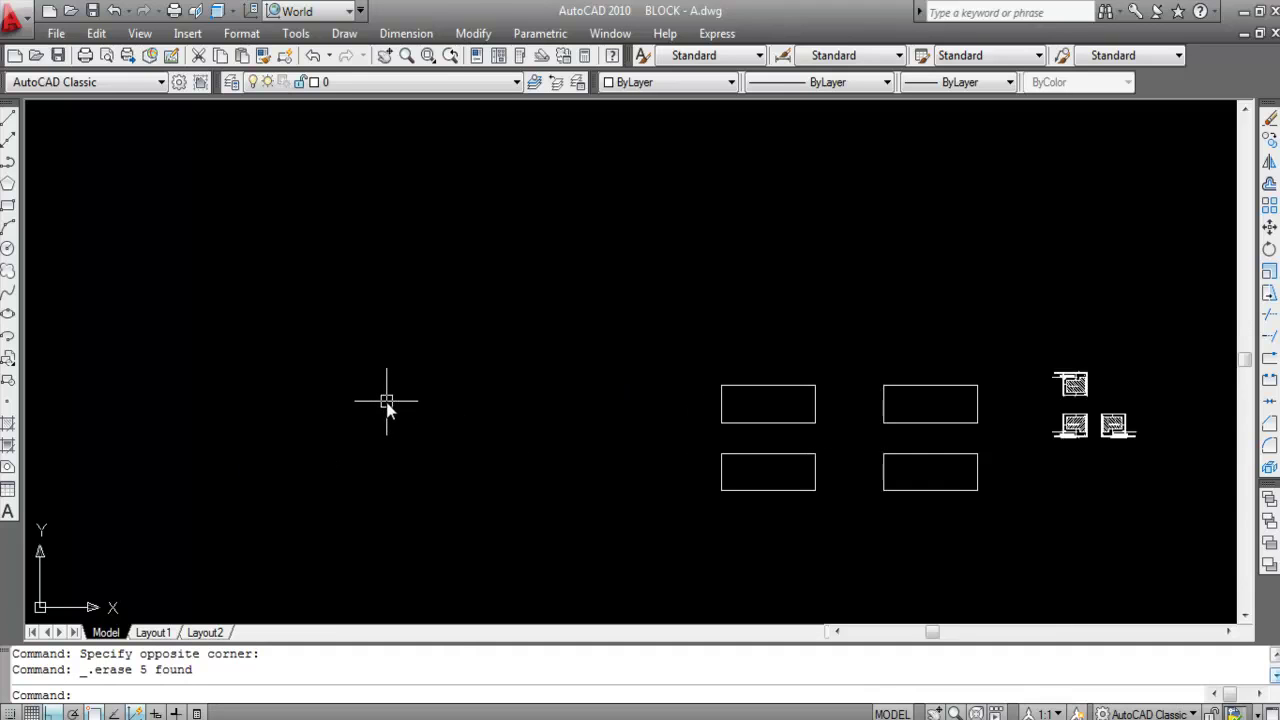
- Draw a horizontal line above-left of the rectangle grid, then start DIVIDE
{"action": "type", "text": "l"}
{"action": "key", "text": "Return"}
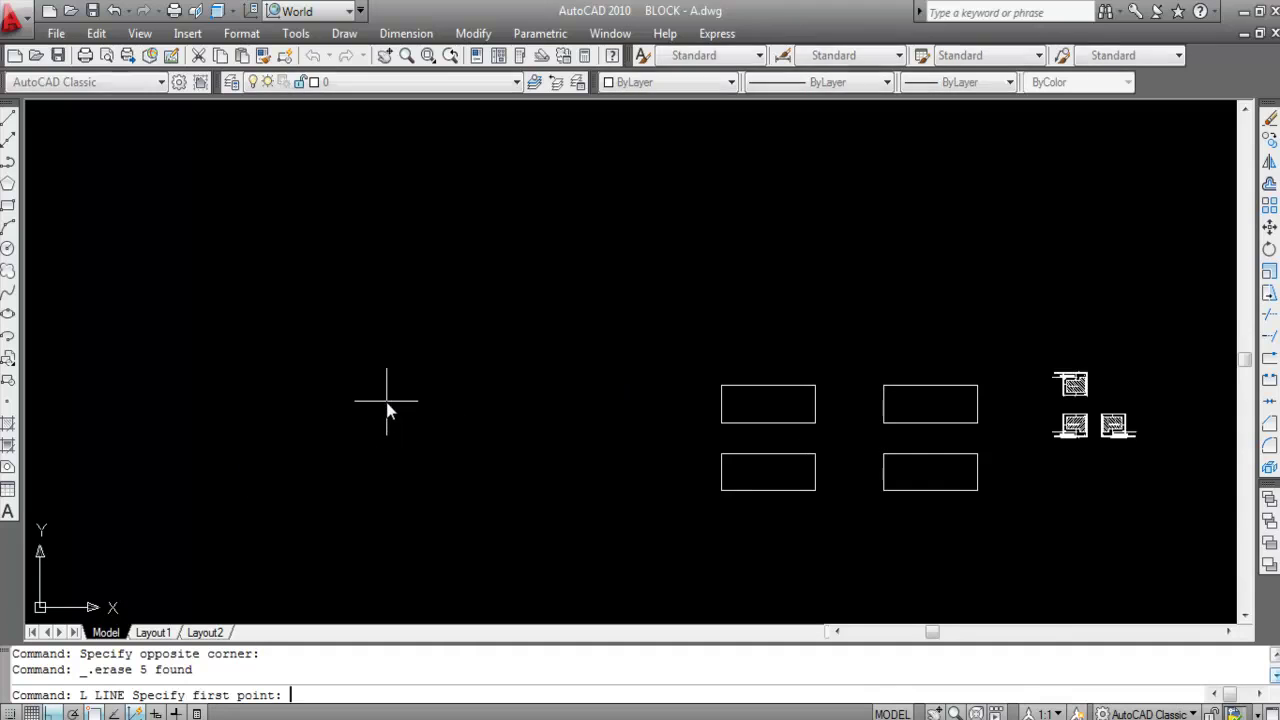
{"action": "left_click", "coordinate": [306, 302]}
{"action": "left_click", "coordinate": [656, 302]}
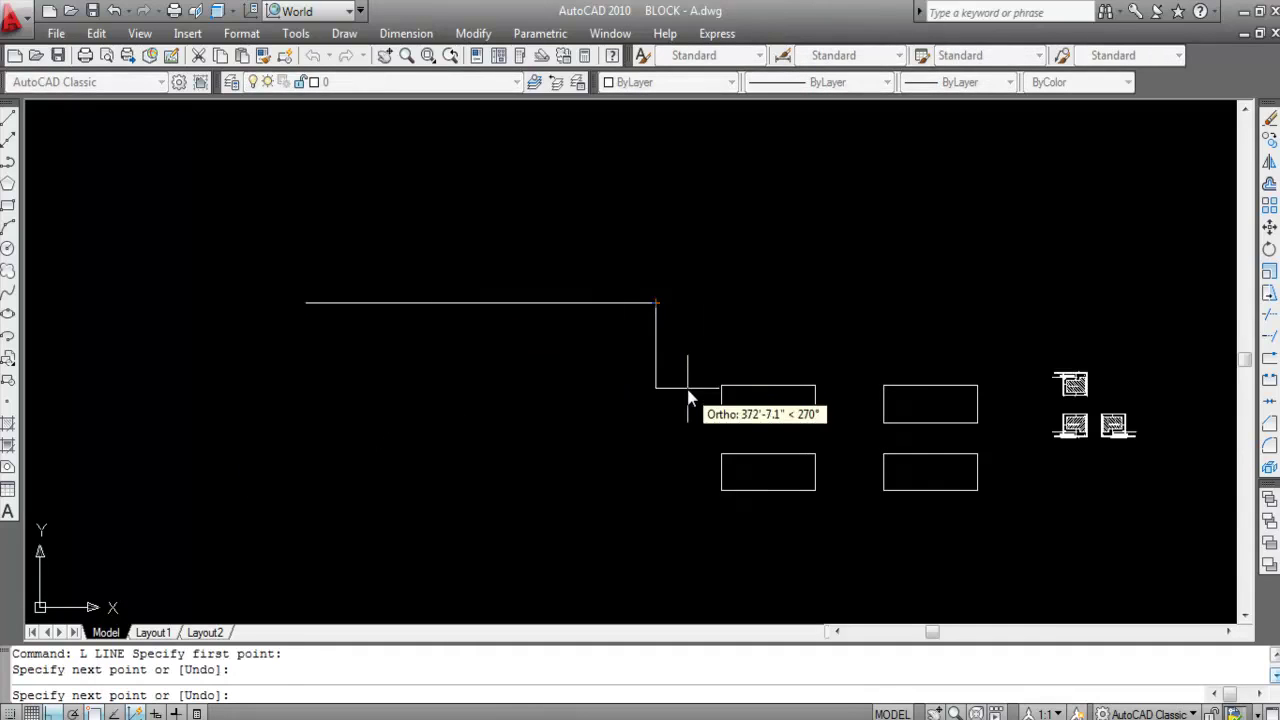
{"action": "key", "text": "Escape"}
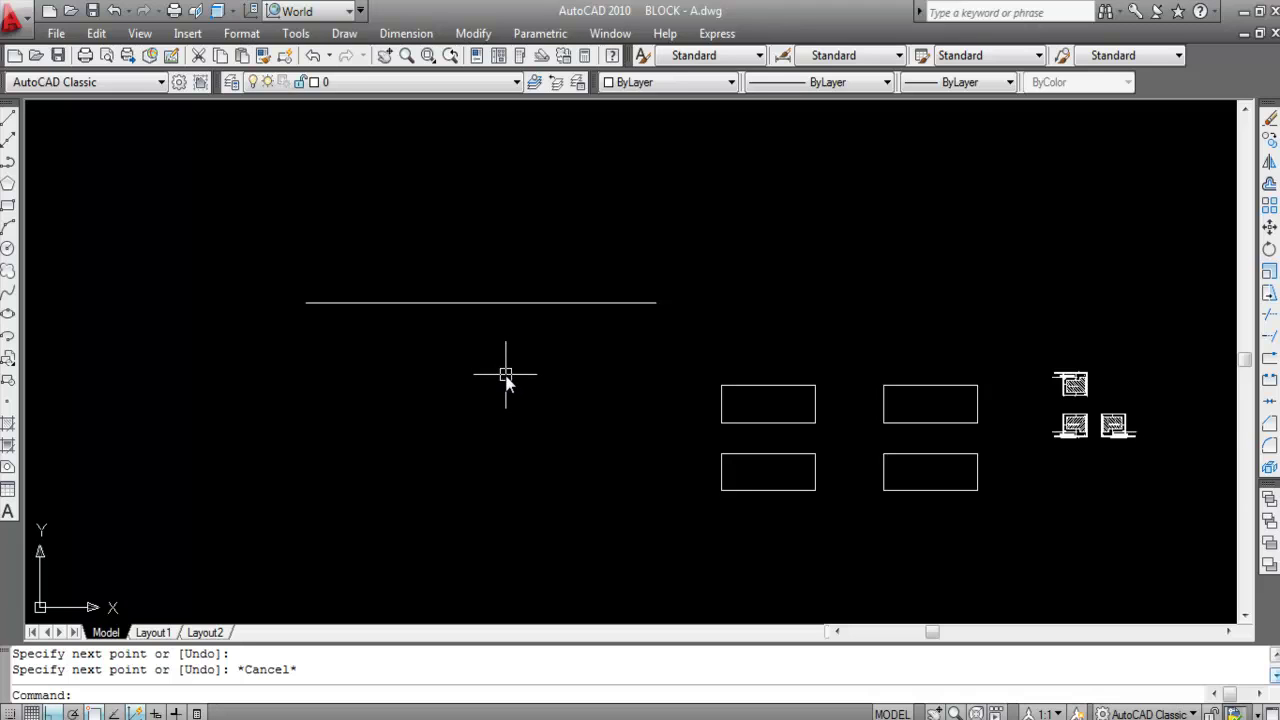
{"action": "type", "text": "DIVIDE"}
{"action": "key", "text": "Return"}
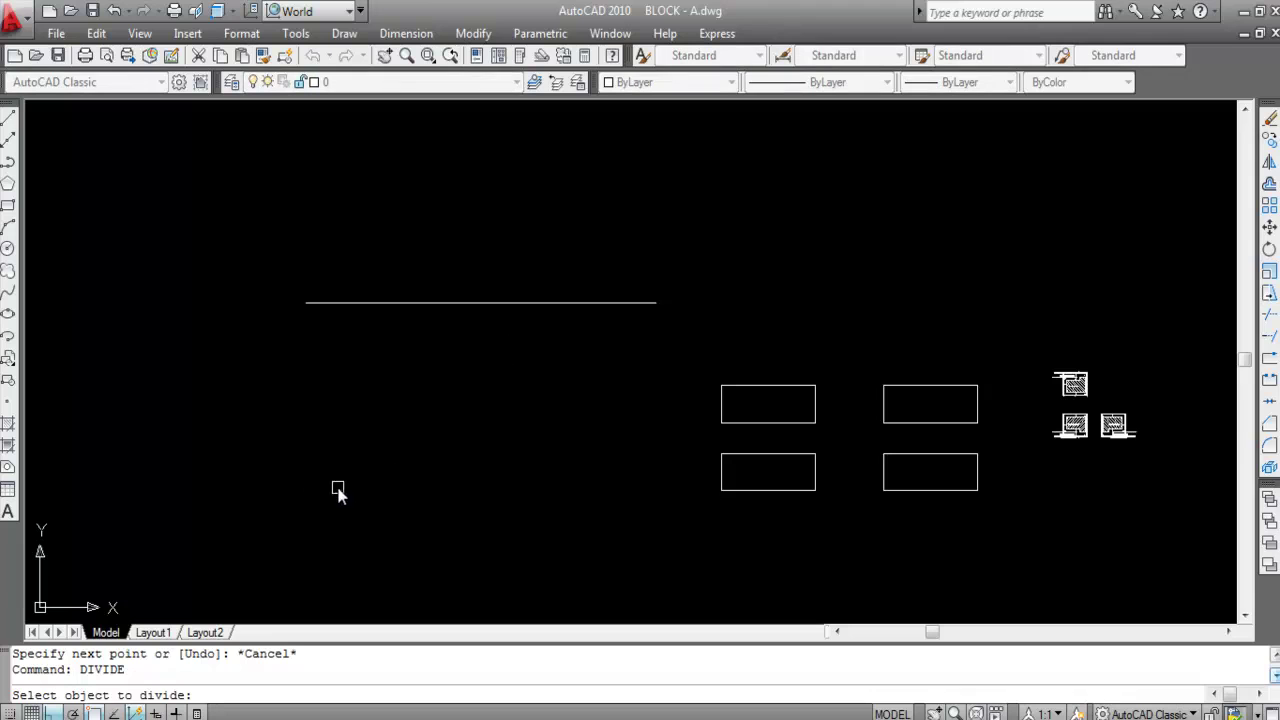
- Divide the horizontal line into 6 equal segments and check its five division points
{"action": "key", "text": "Escape"}
{"action": "type", "text": "DIV"}
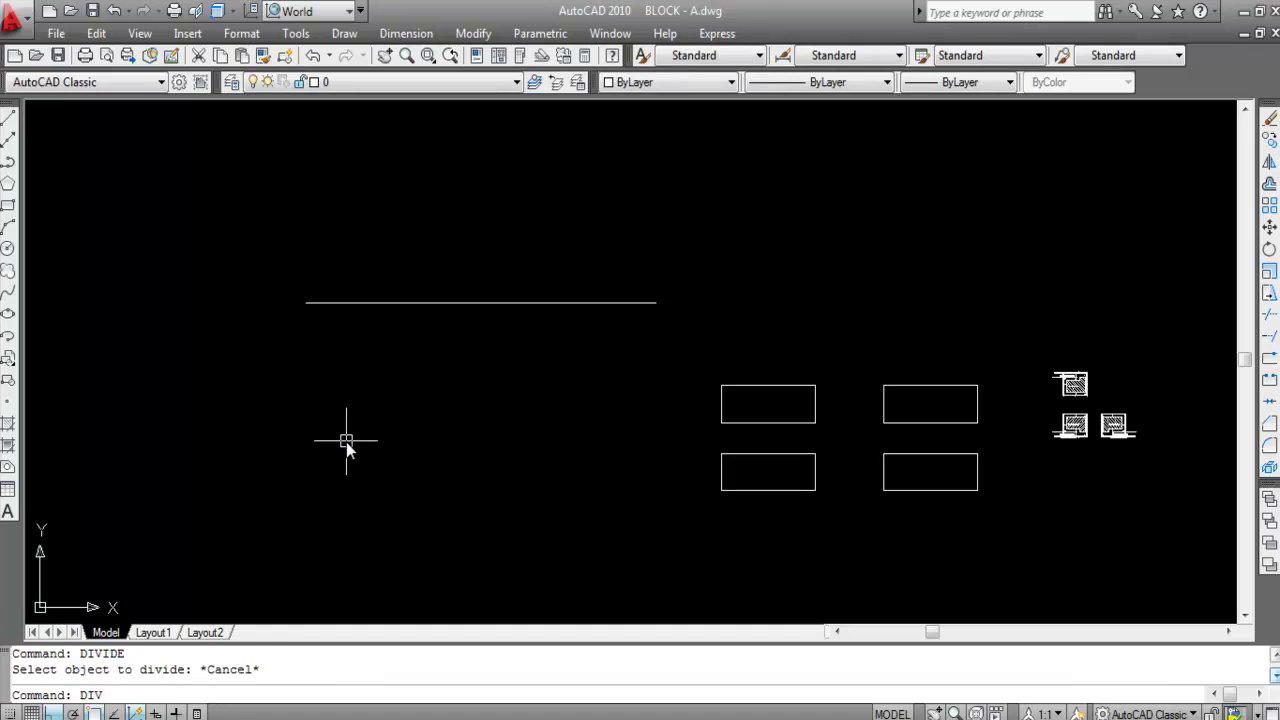
{"action": "key", "text": "Return"}
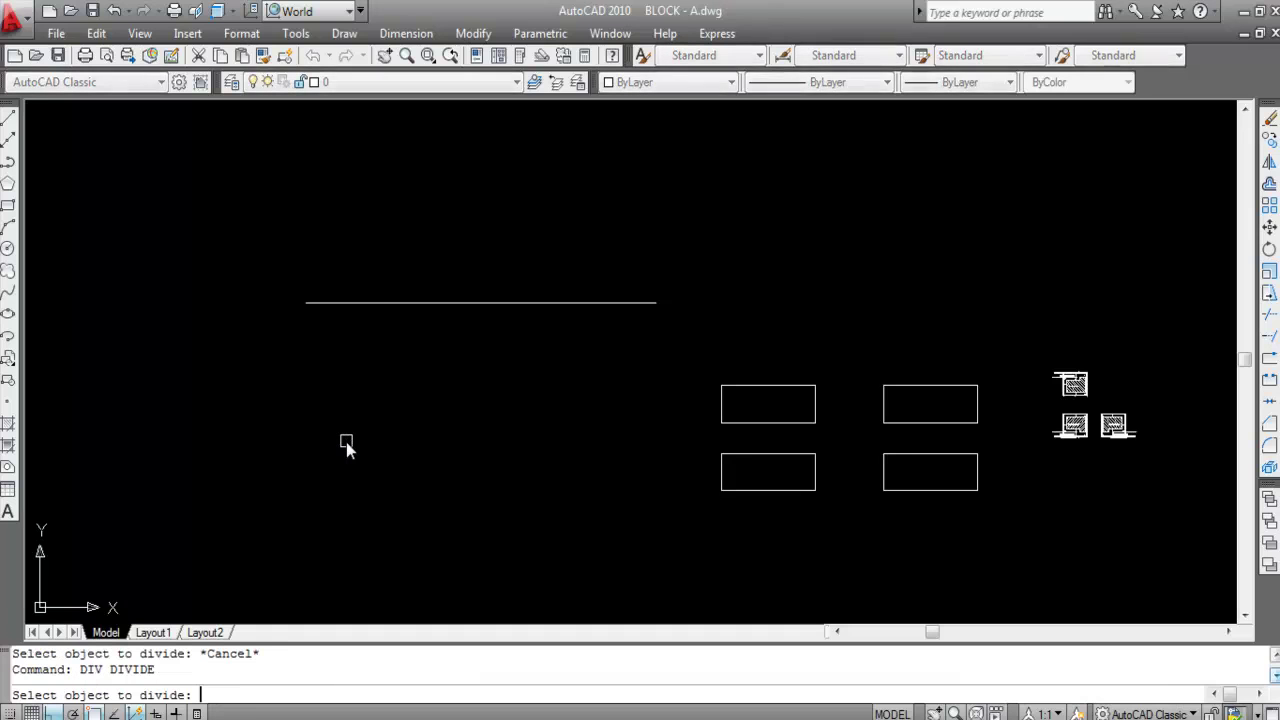
{"action": "left_click", "coordinate": [380, 301]}
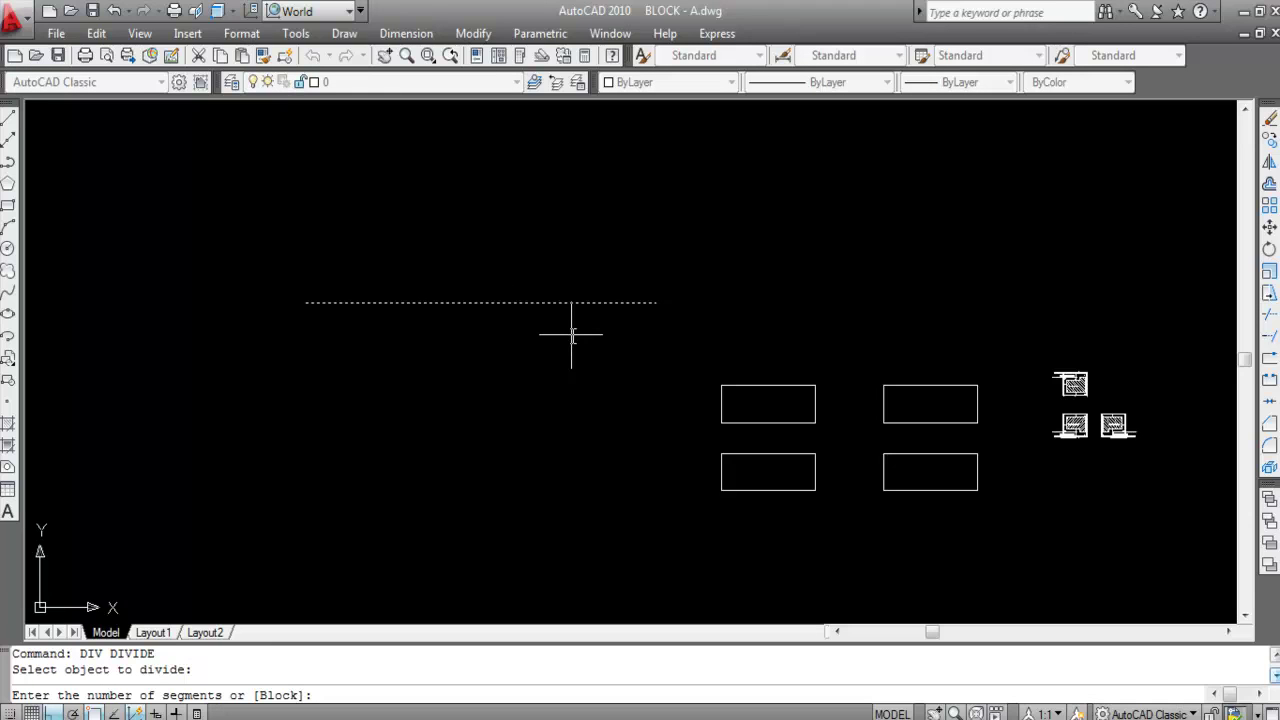
{"action": "type", "text": "6"}
{"action": "key", "text": "Return"}
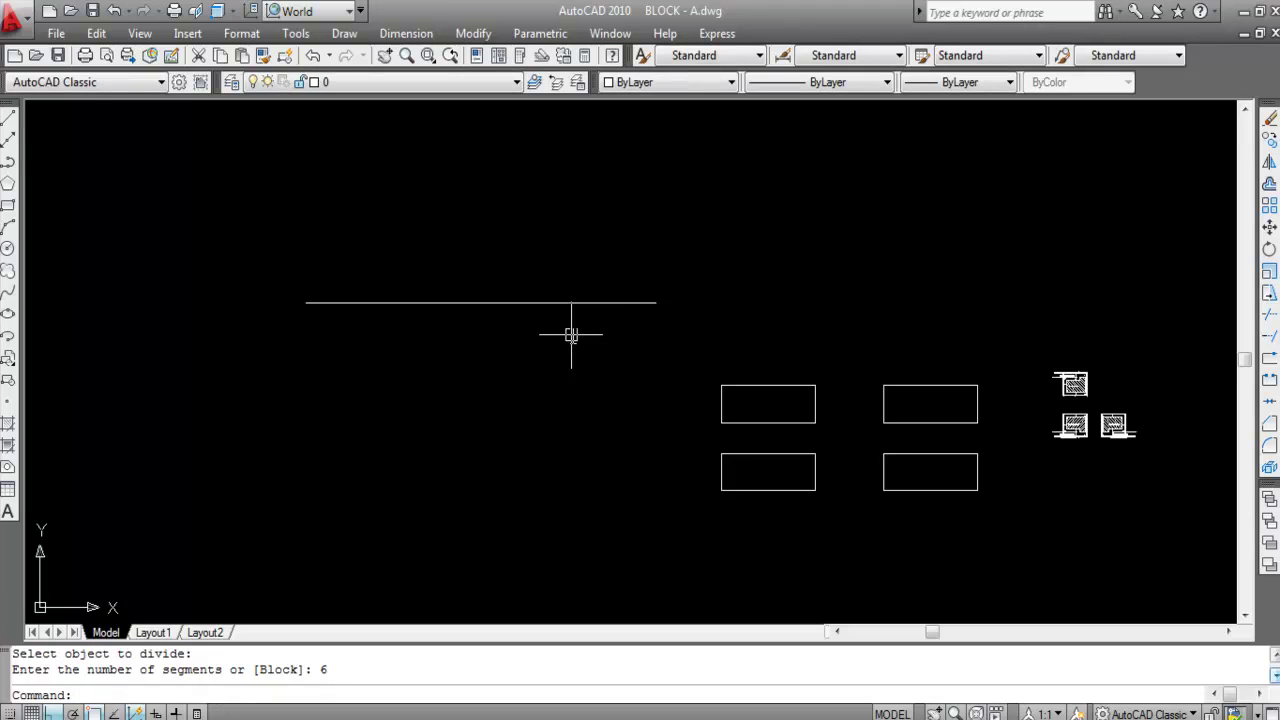
{"action": "left_click", "coordinate": [328, 265]}
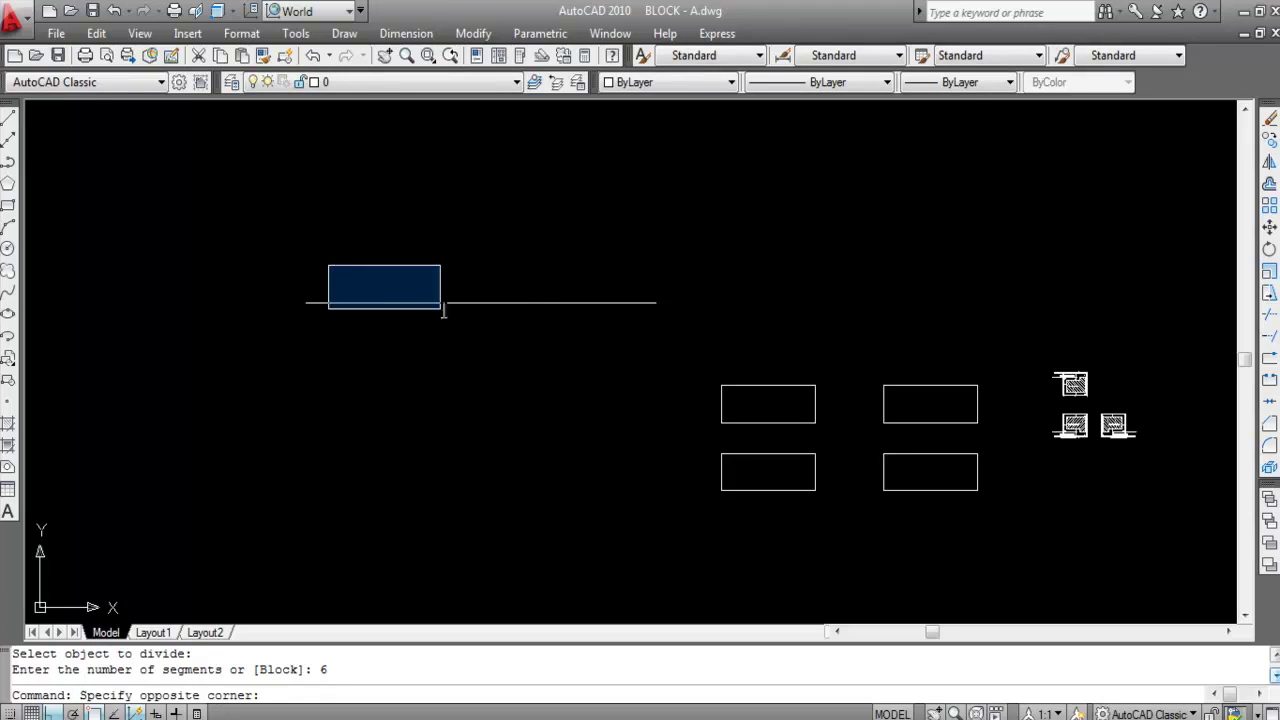
{"action": "left_click", "coordinate": [640, 333]}
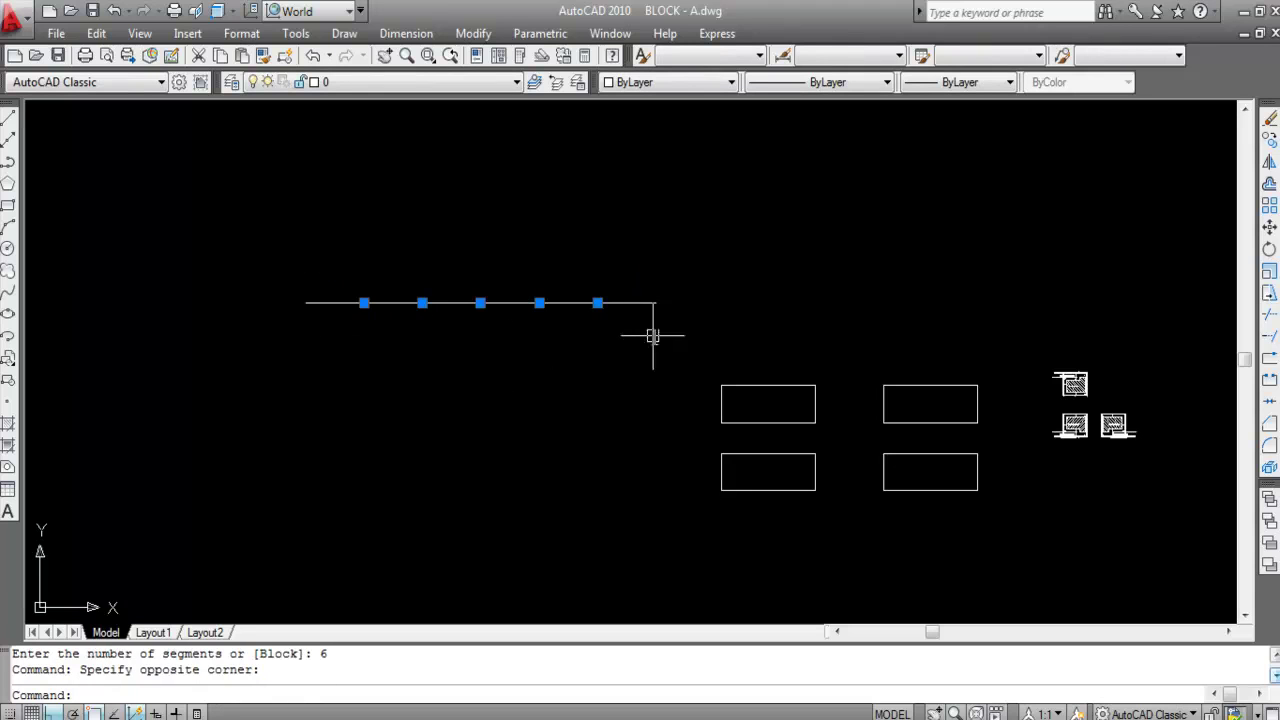
{"action": "key", "text": "Escape"}
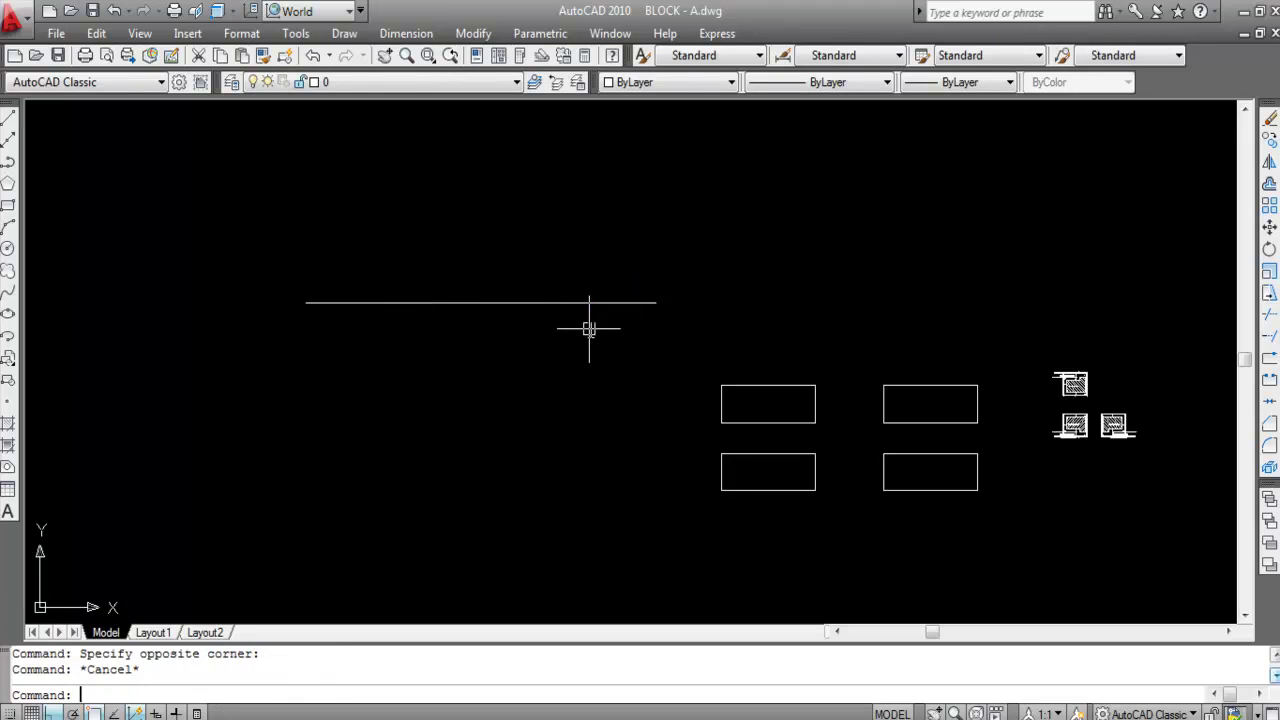
- Set the point style to the circle-with-cross marker via Format > Point Style
{"action": "left_click", "coordinate": [241, 36]}
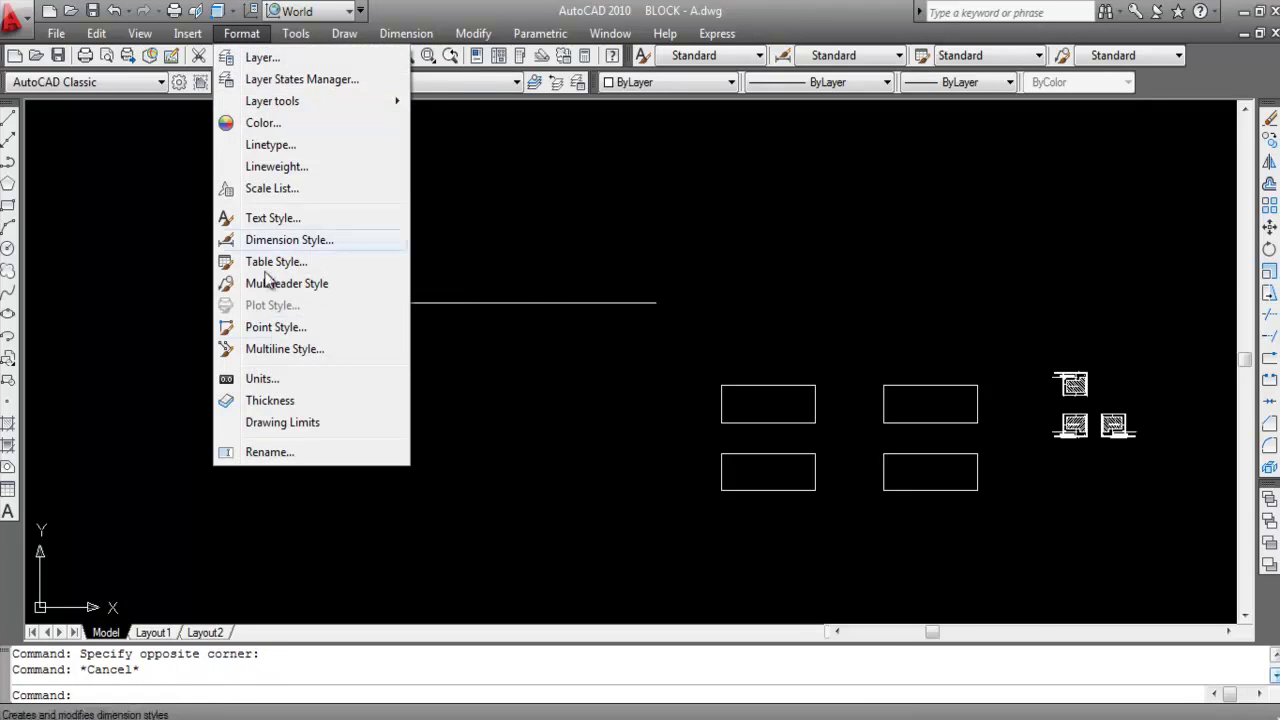
{"action": "left_click", "coordinate": [276, 329]}
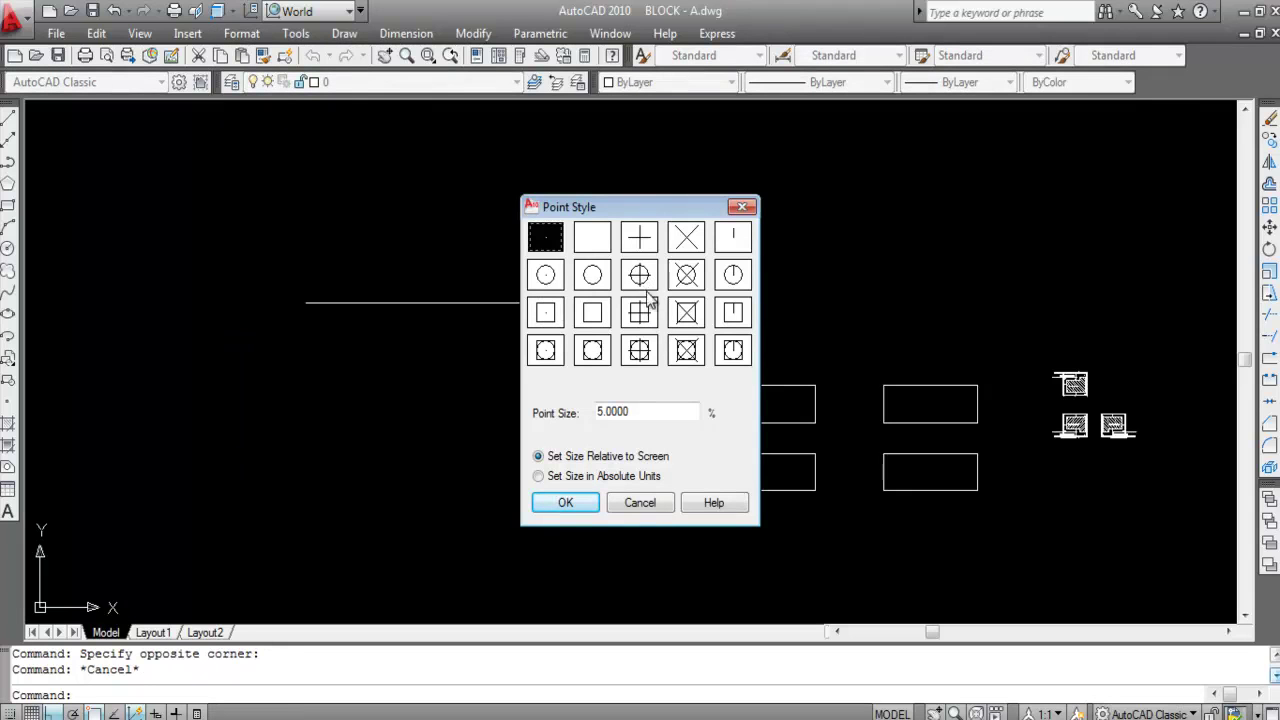
{"action": "left_click", "coordinate": [642, 280]}
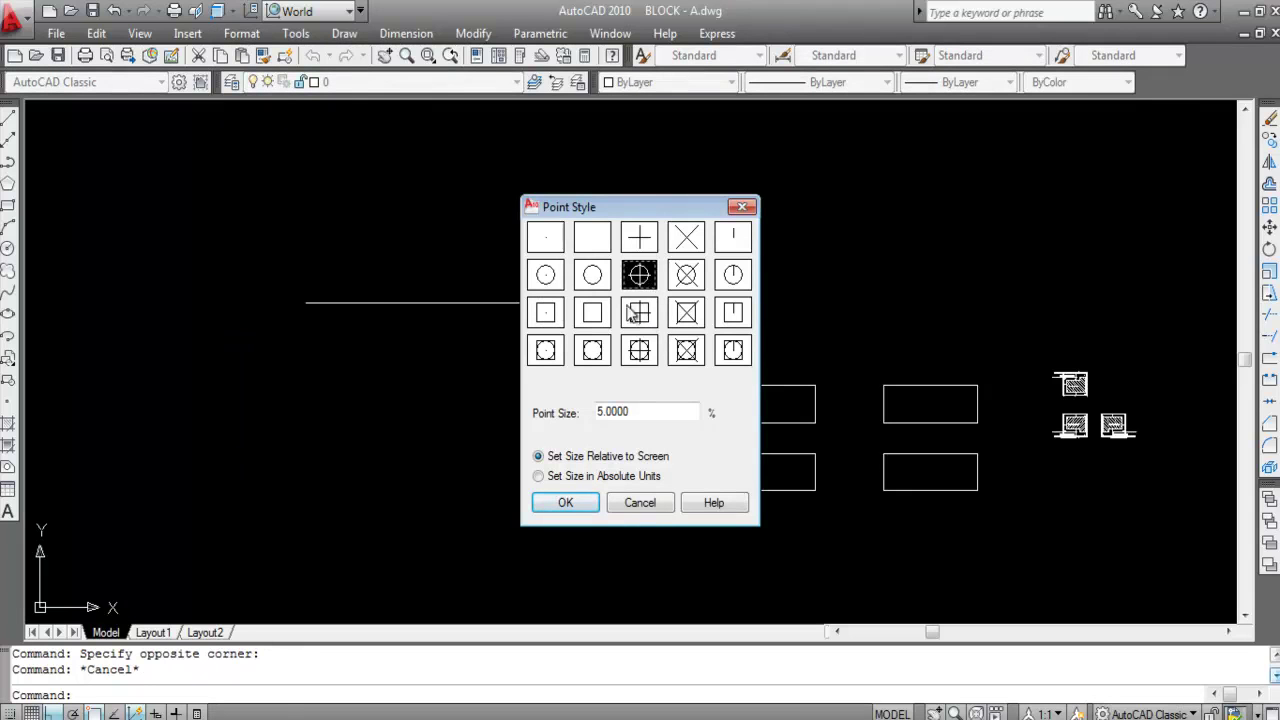
{"action": "left_click", "coordinate": [565, 505]}
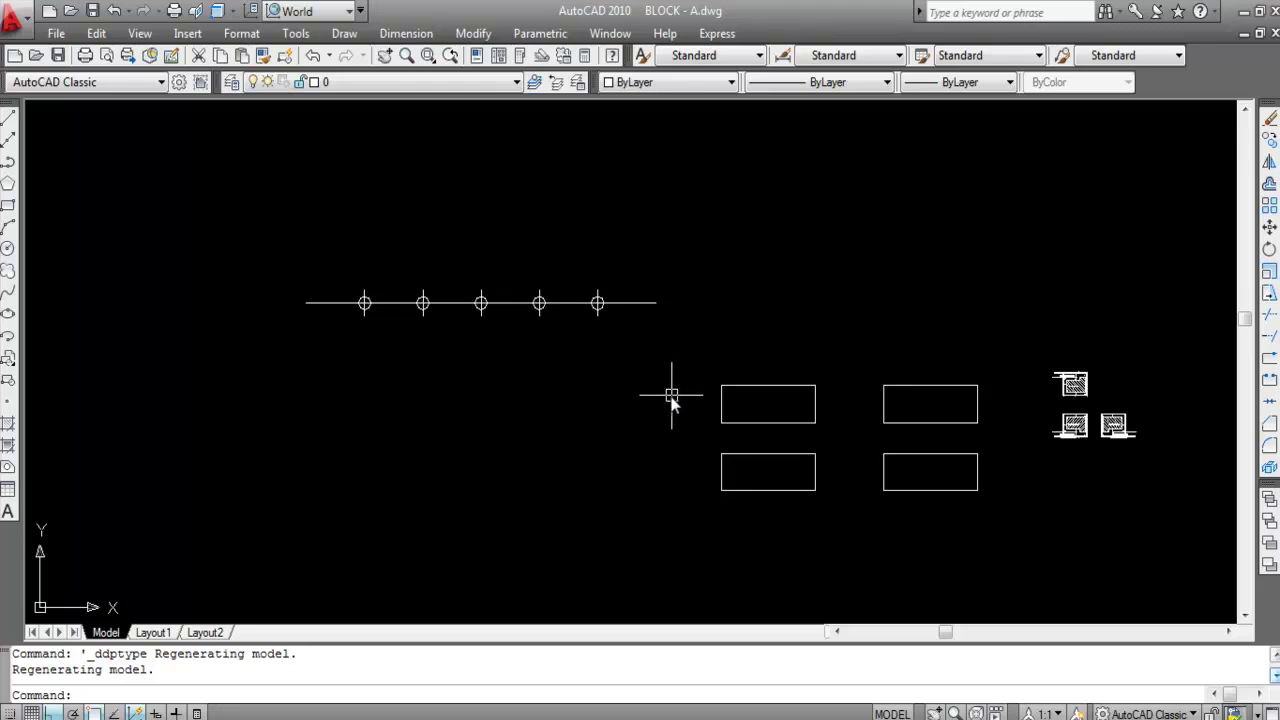
- With Ortho off, draw a wavy spline through seven fit points below the divided line
{"action": "scroll", "coordinate": [648, 241], "scroll_direction": "down", "scroll_amount": 2}
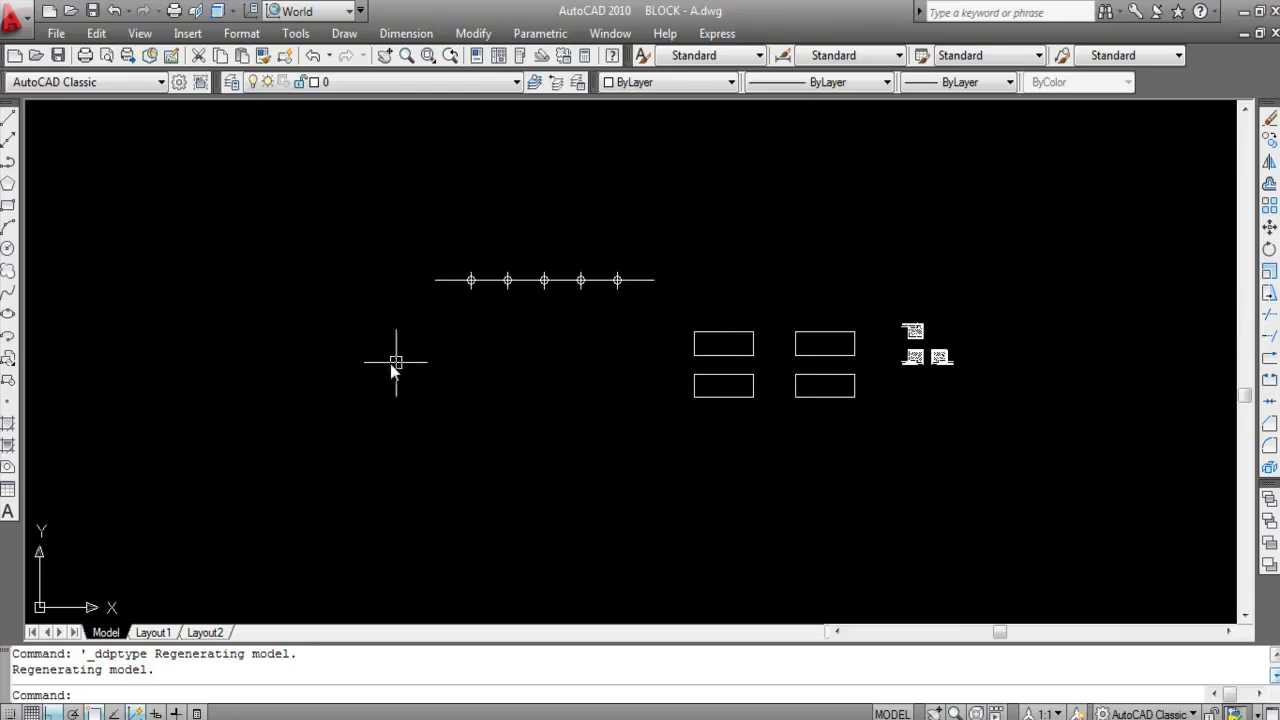
{"action": "left_click", "coordinate": [8, 292]}
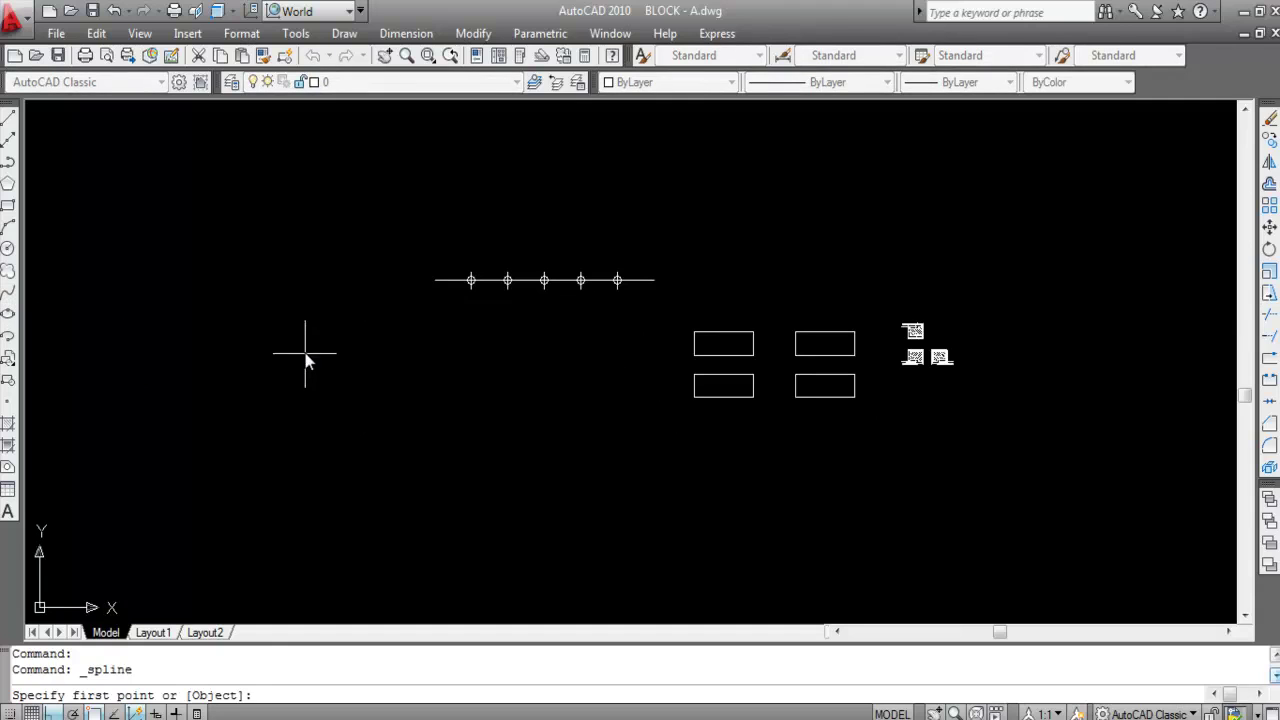
{"action": "left_click", "coordinate": [304, 341]}
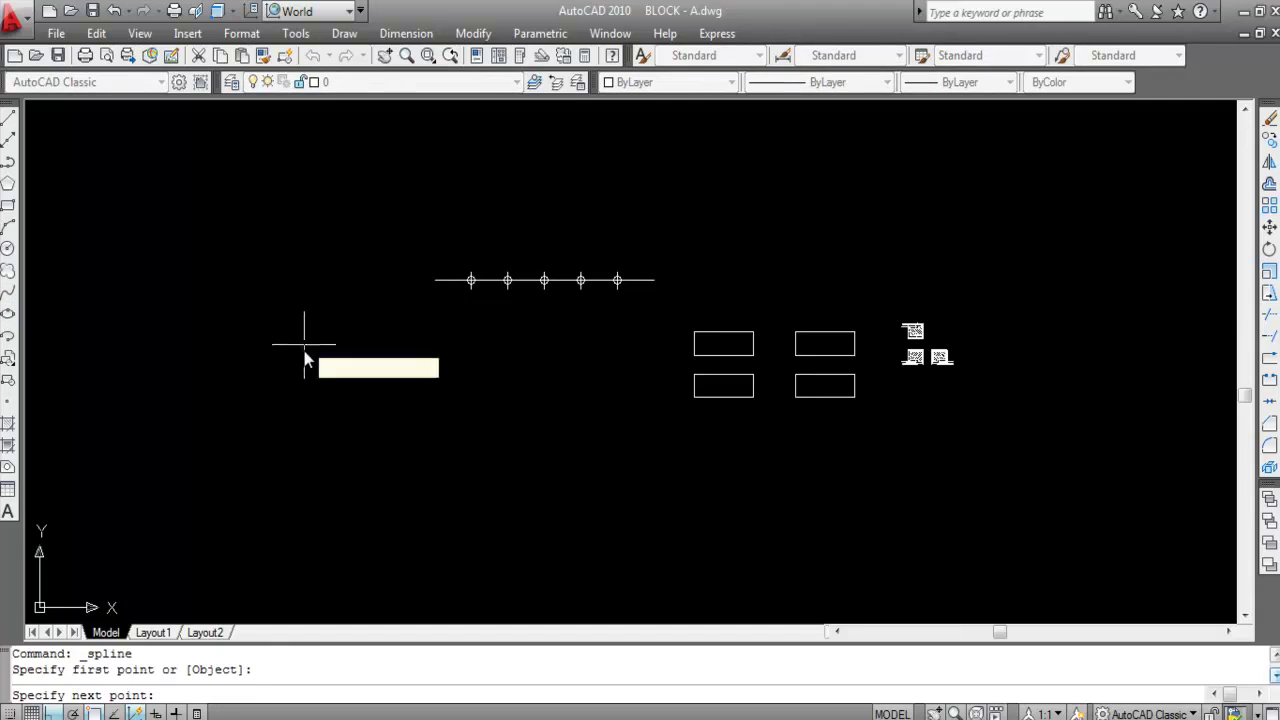
{"action": "key", "text": "F8"}
{"action": "left_click", "coordinate": [333, 404]}
{"action": "left_click", "coordinate": [444, 430]}
{"action": "left_click", "coordinate": [447, 334]}
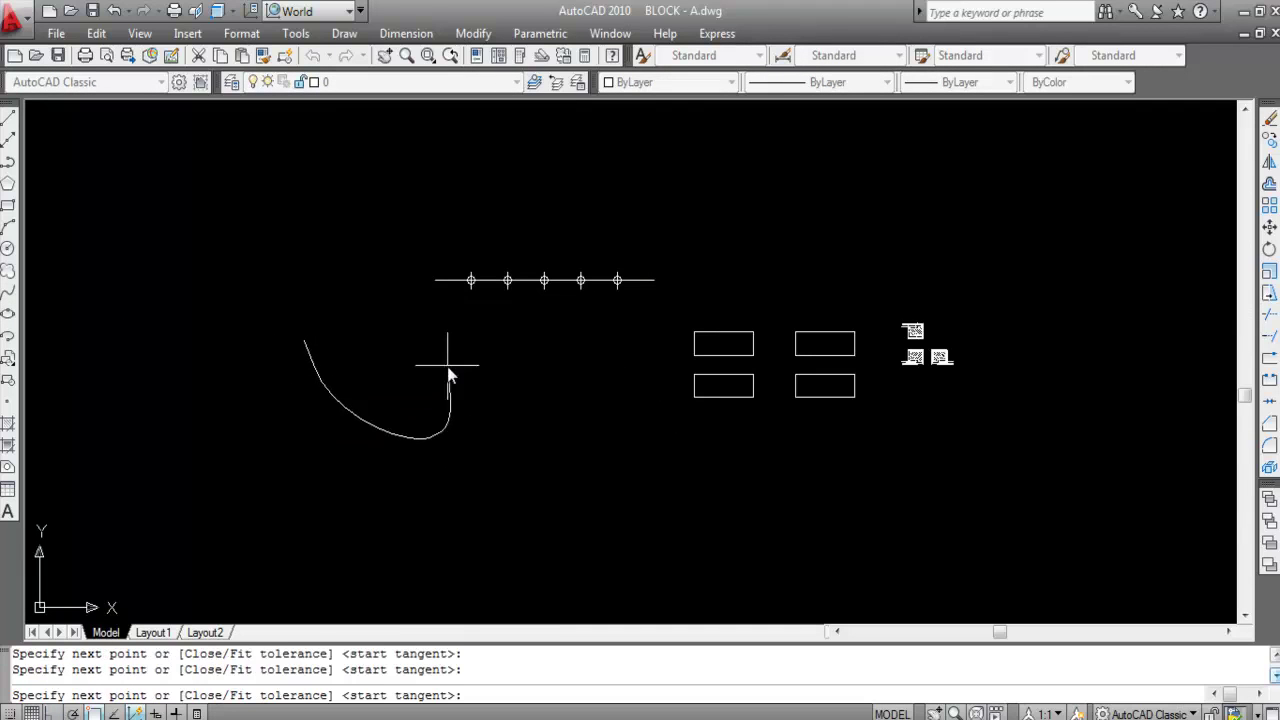
{"action": "left_click", "coordinate": [515, 343]}
{"action": "left_click", "coordinate": [604, 416]}
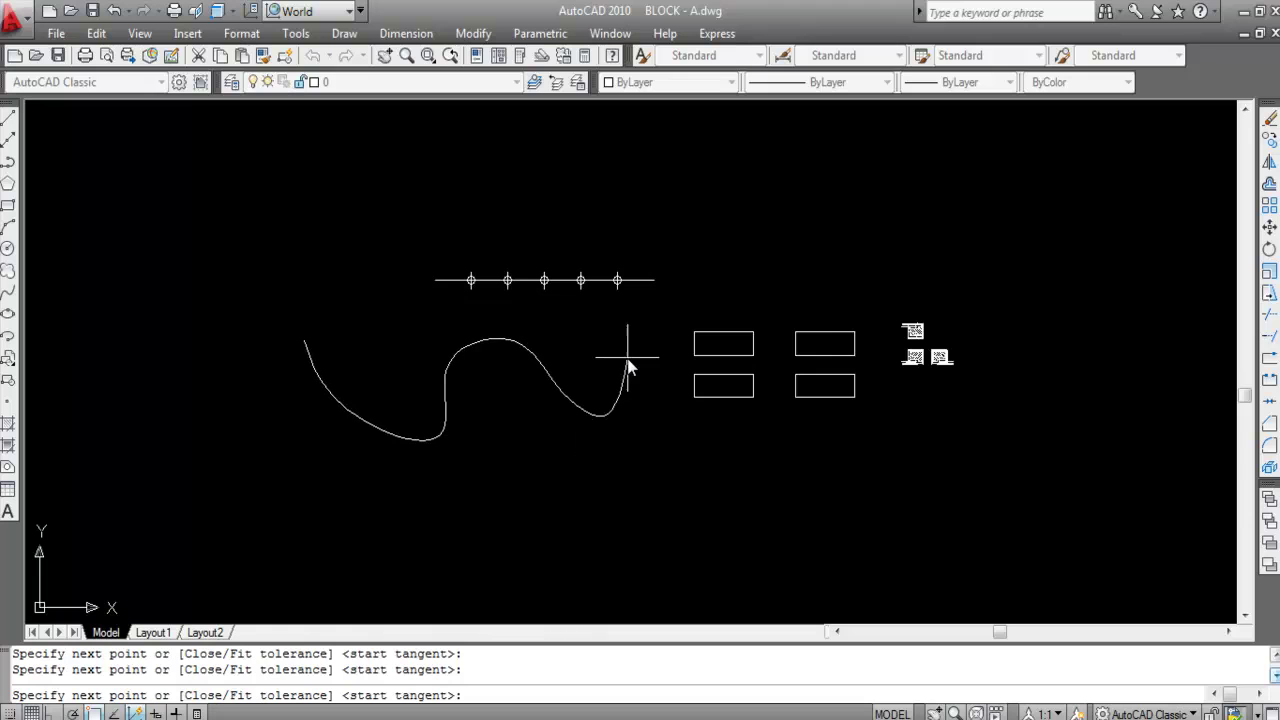
{"action": "left_click", "coordinate": [627, 356]}
{"action": "key", "text": "Return"}
{"action": "key", "text": "Return"}
{"action": "key", "text": "Return"}
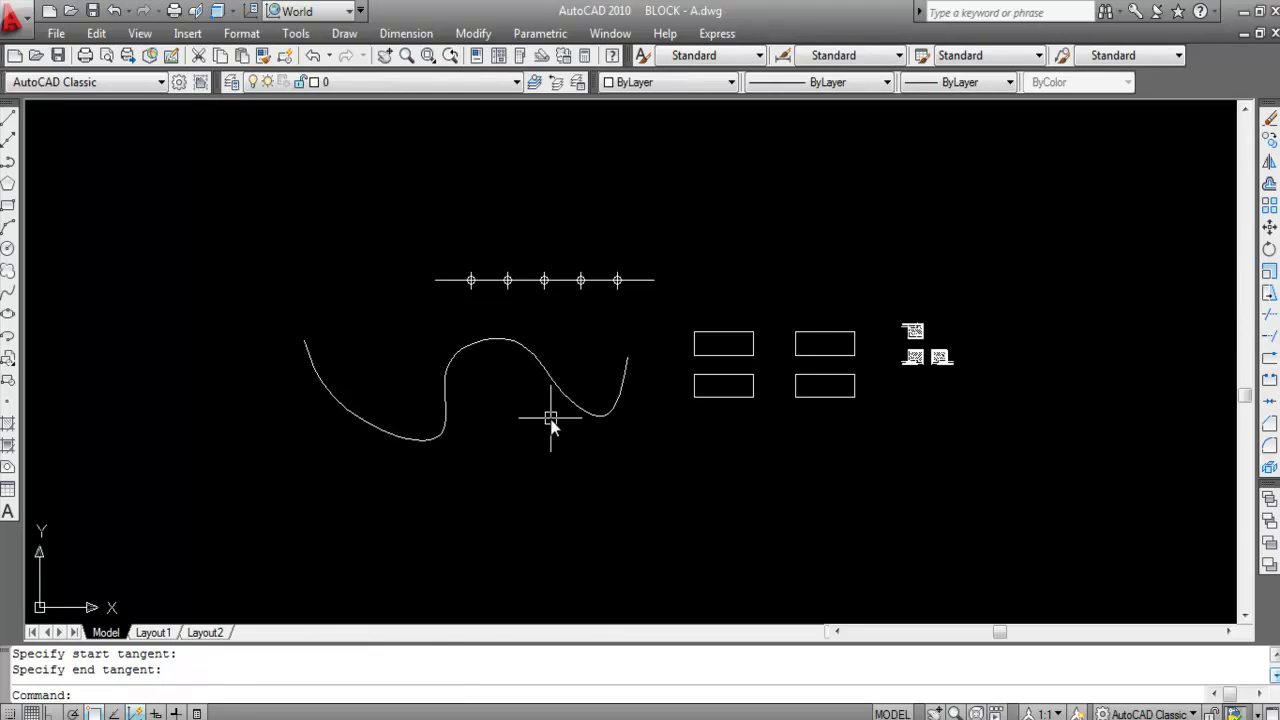
{"action": "type", "text": "DIV"}
- Divide the spline into 10 equal segments, cancelling a stray MIRROR command afterwards
{"action": "key", "text": "Return"}
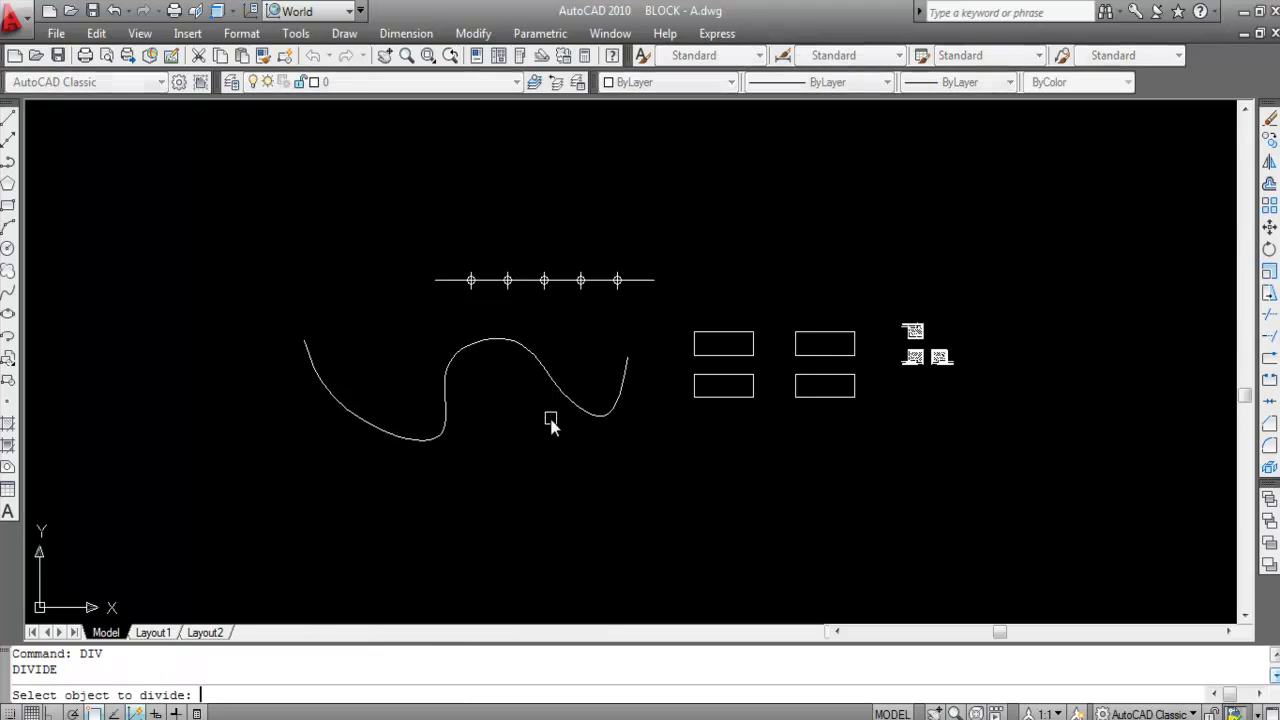
{"action": "left_click", "coordinate": [489, 340]}
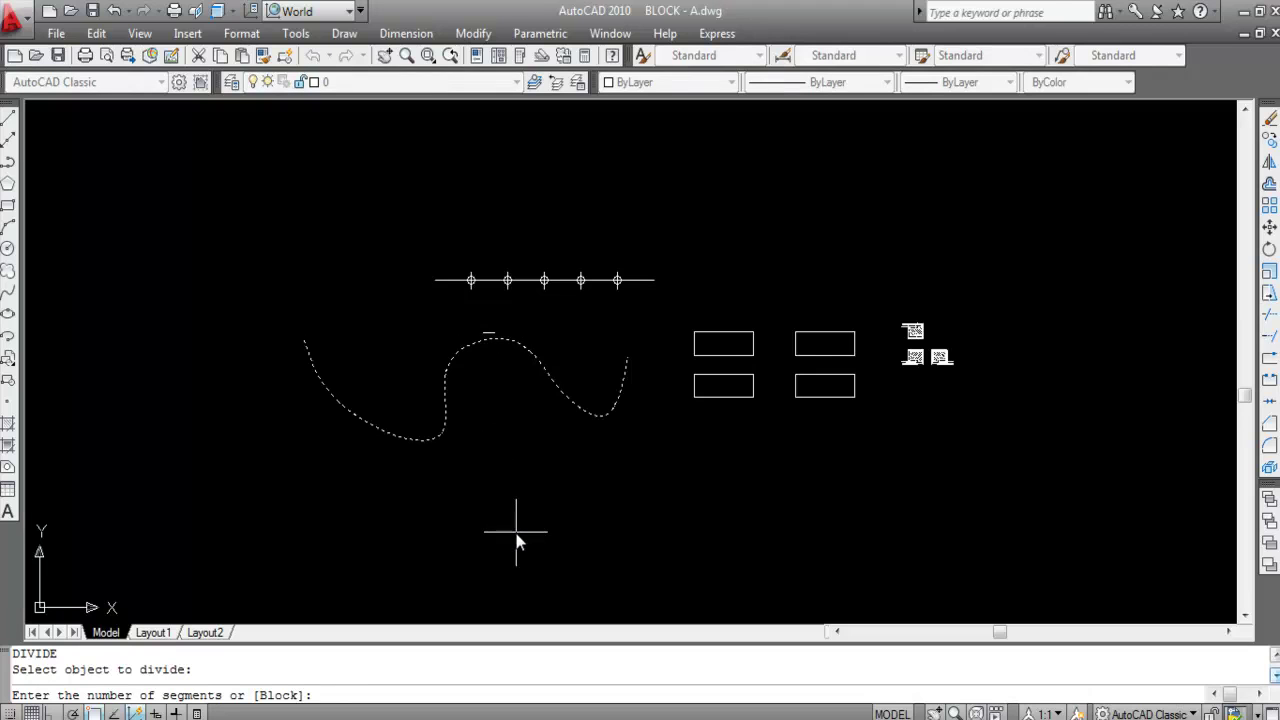
{"action": "type", "text": "10"}
{"action": "key", "text": "Return"}
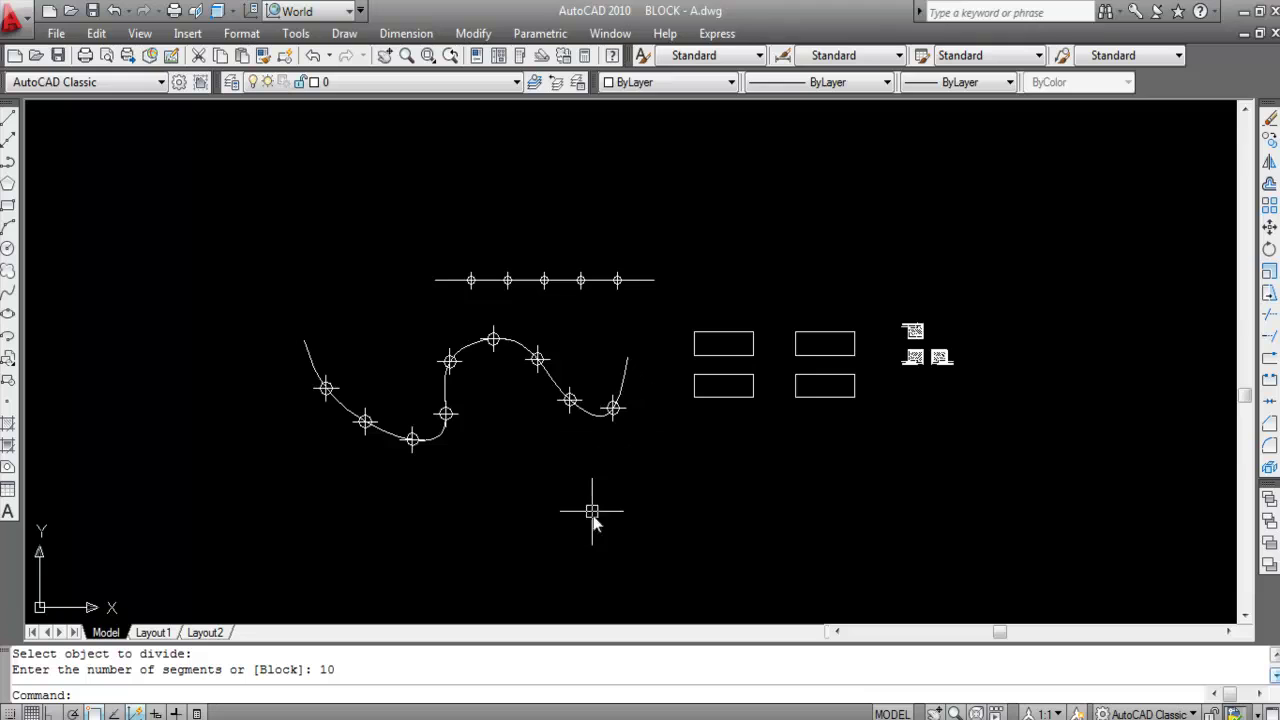
{"action": "type", "text": "MI"}
{"action": "key", "text": "Escape"}
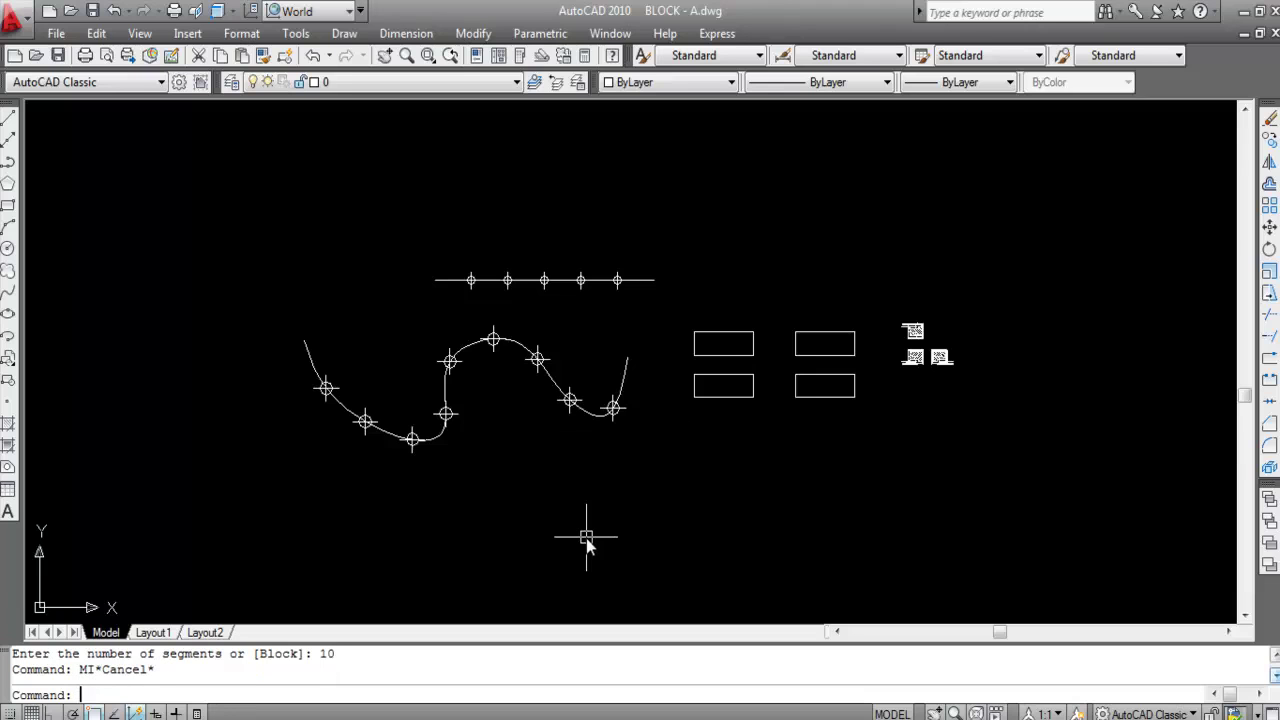
{"action": "type", "text": "DIV"}
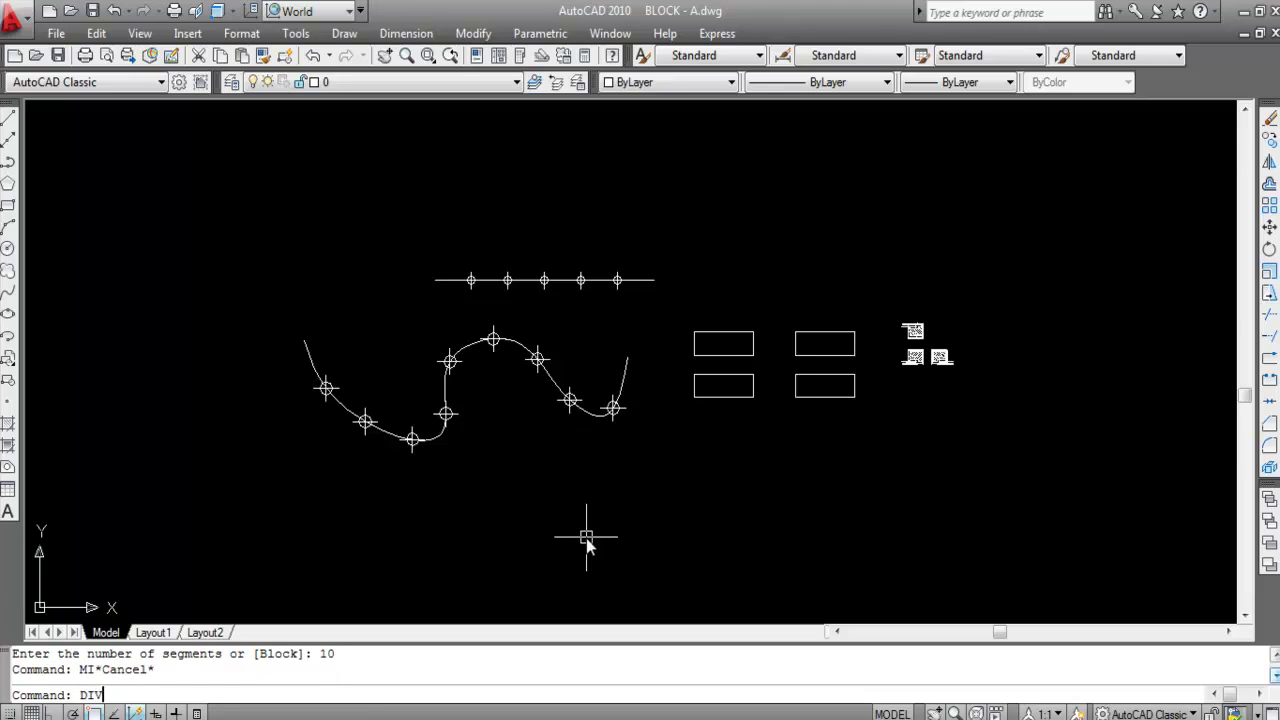